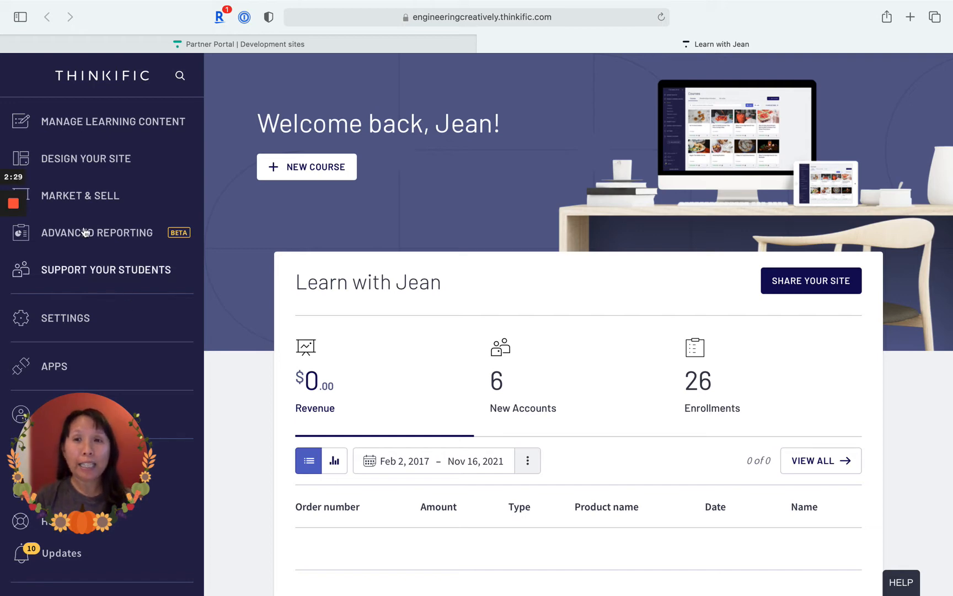
# - Open the list of order bumps and start creating a new order bump
pyautogui.click(70, 203)
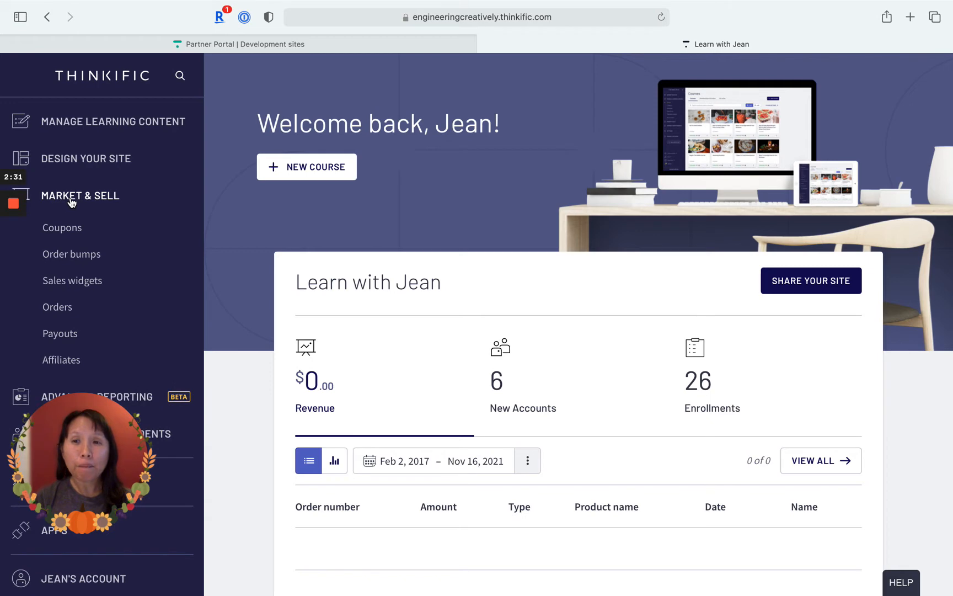
pyautogui.click(88, 254)
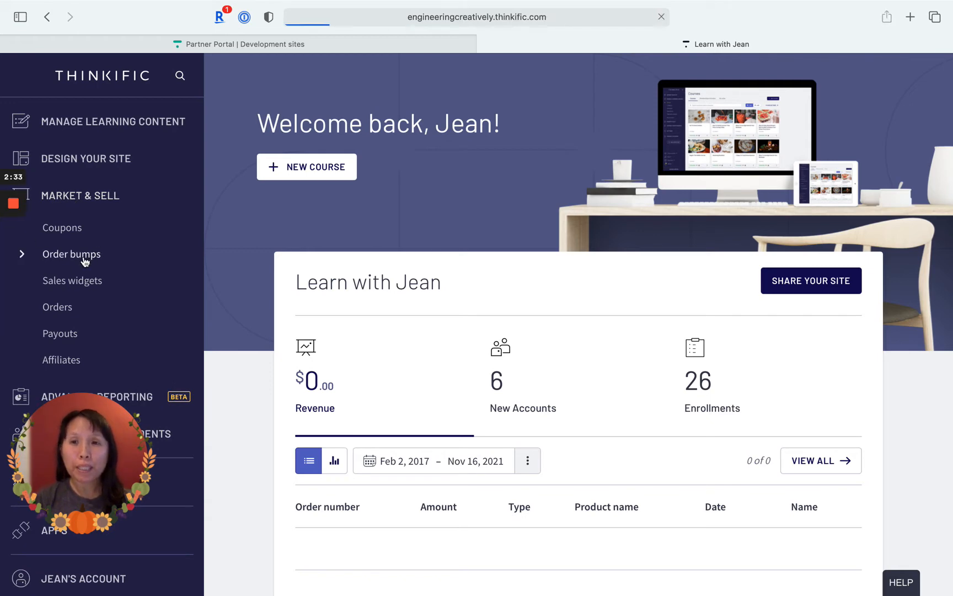
pyautogui.moveTo(87, 447); pyautogui.dragTo(565, 475)
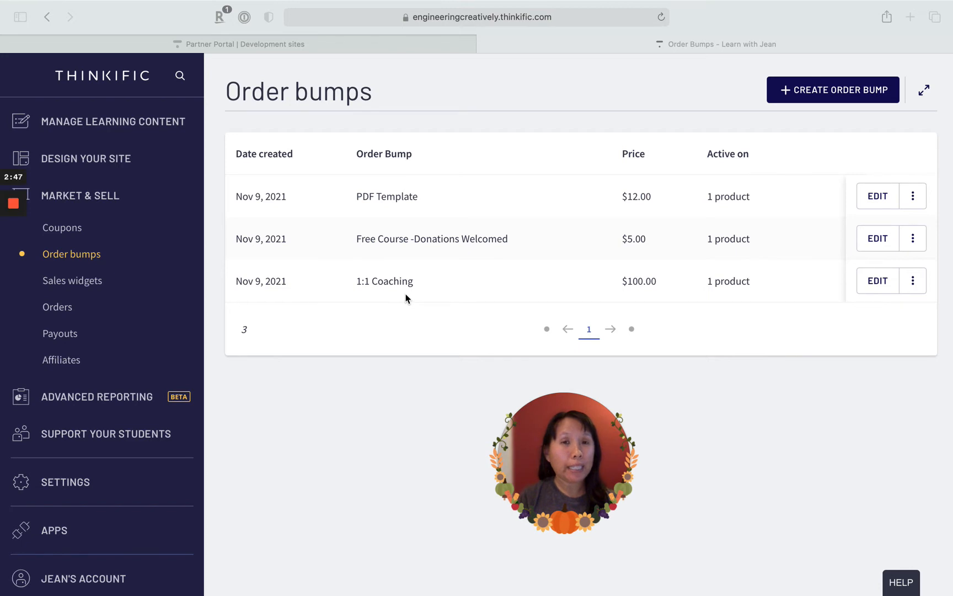
pyautogui.click(589, 98)
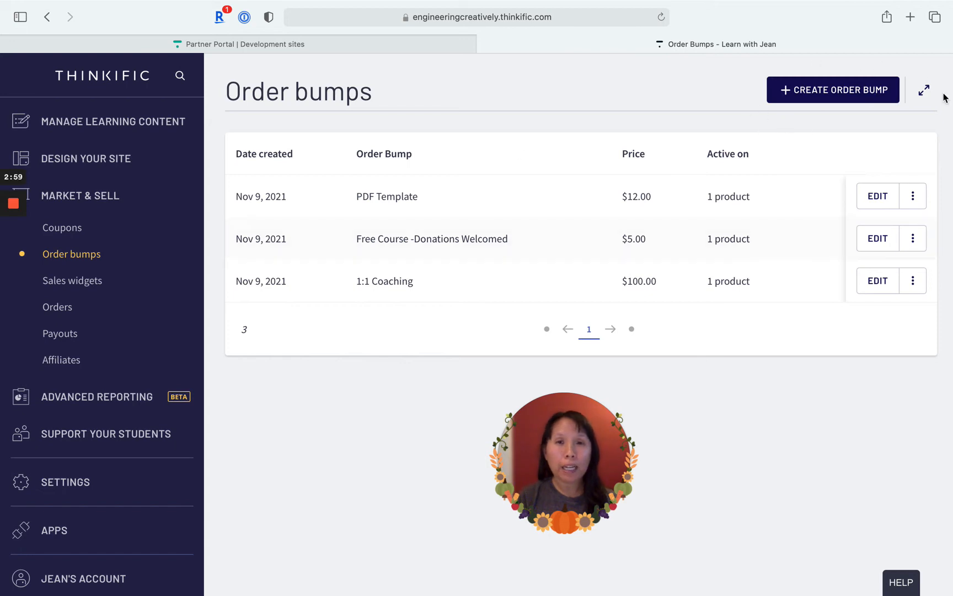
pyautogui.click(847, 91)
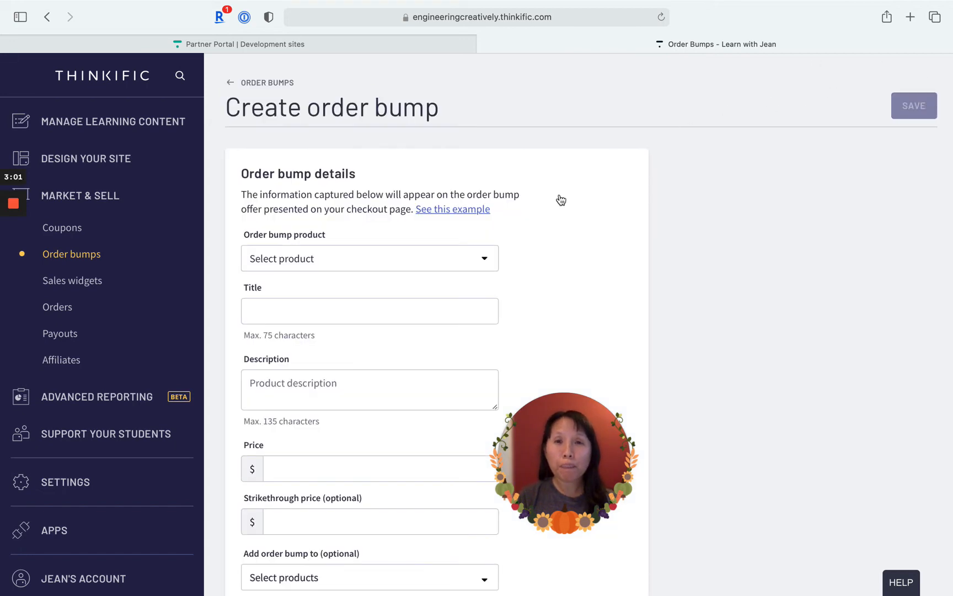
pyautogui.moveTo(576, 460); pyautogui.dragTo(664, 444)
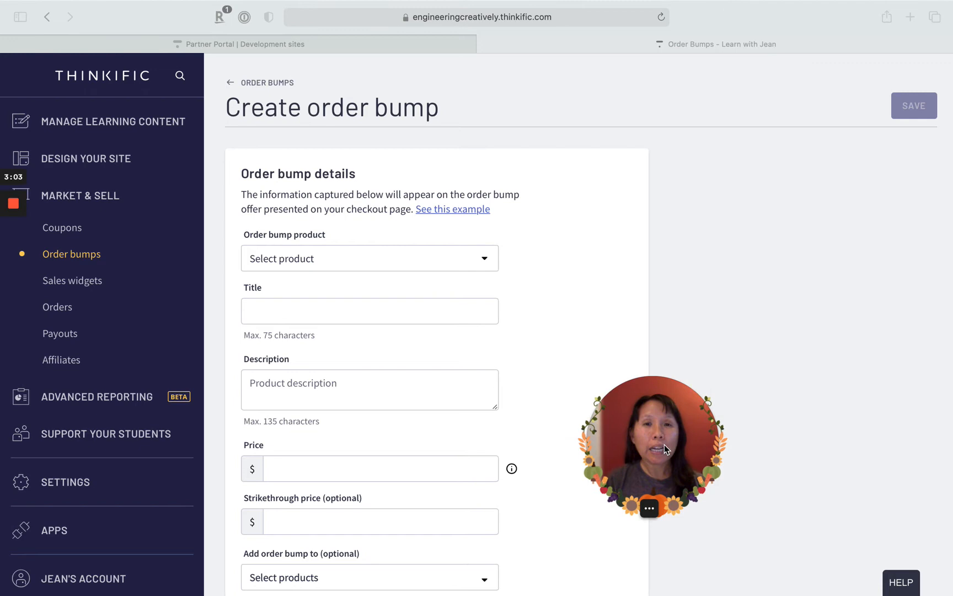
# - Choose the course Demo 1 as the order bump product
pyautogui.scroll(-2, 446, 344)
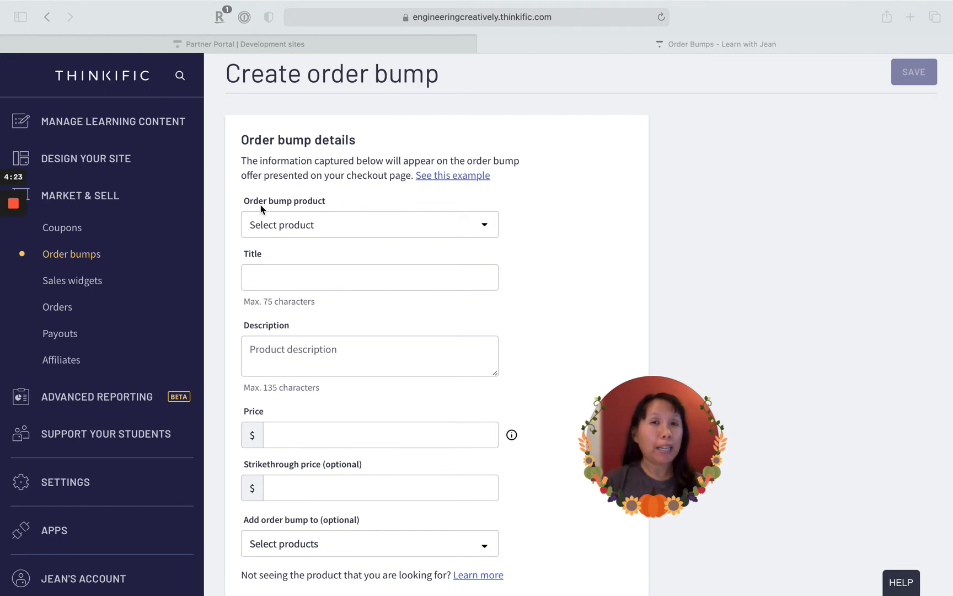
pyautogui.click(290, 224)
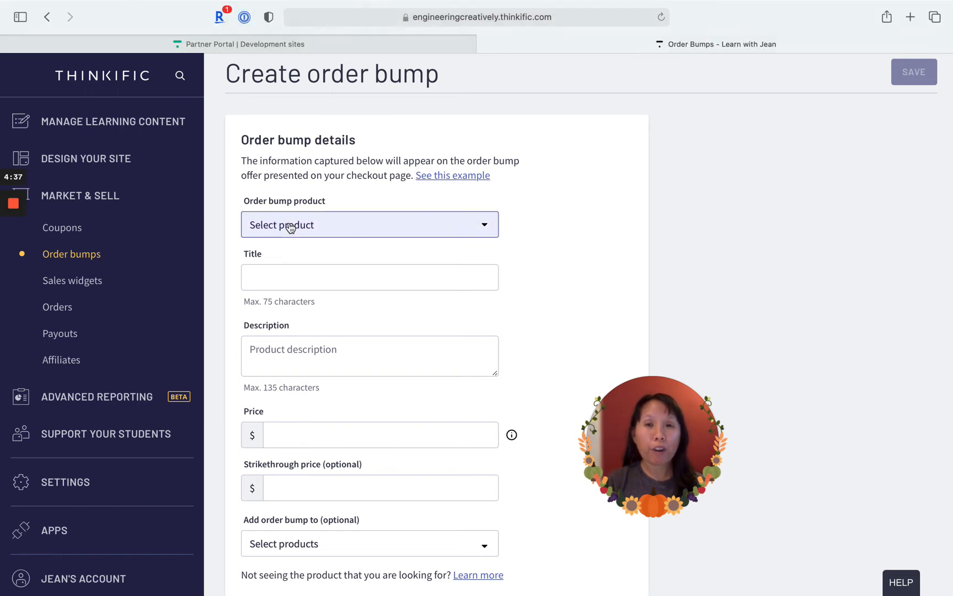
pyautogui.click(290, 226)
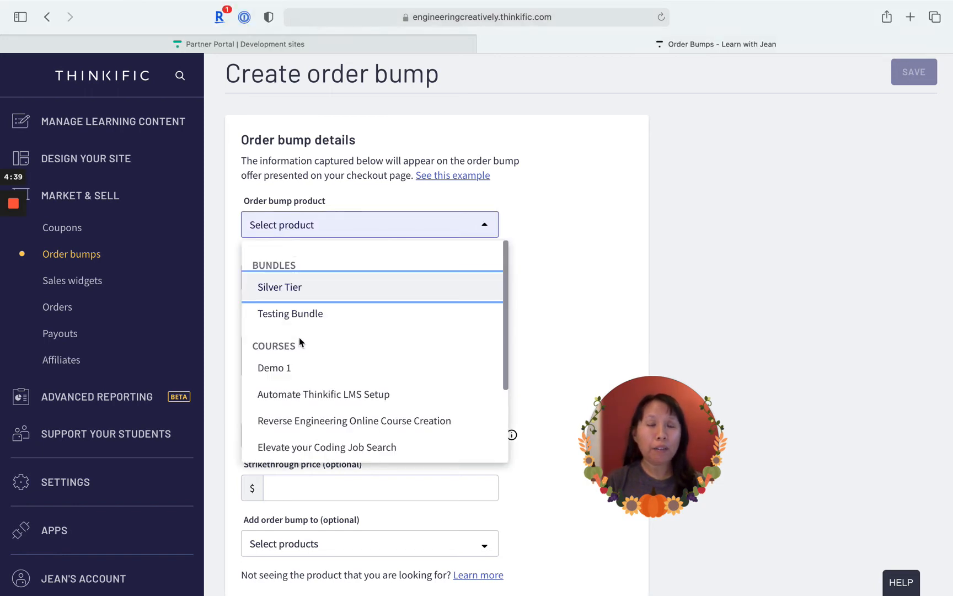
pyautogui.scroll(-1, 299, 338)
pyautogui.scroll(-3, 299, 337)
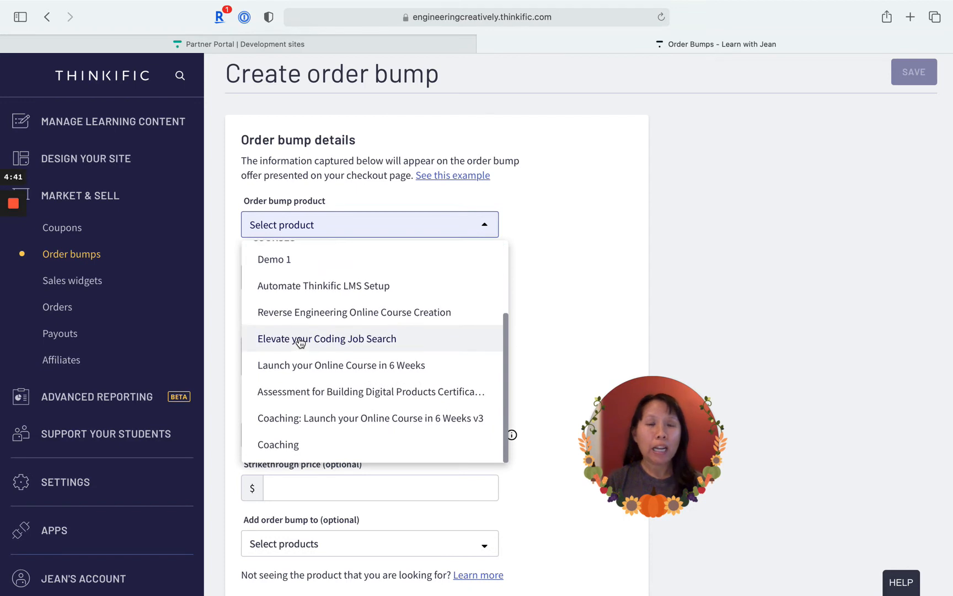
pyautogui.scroll(4, 298, 337)
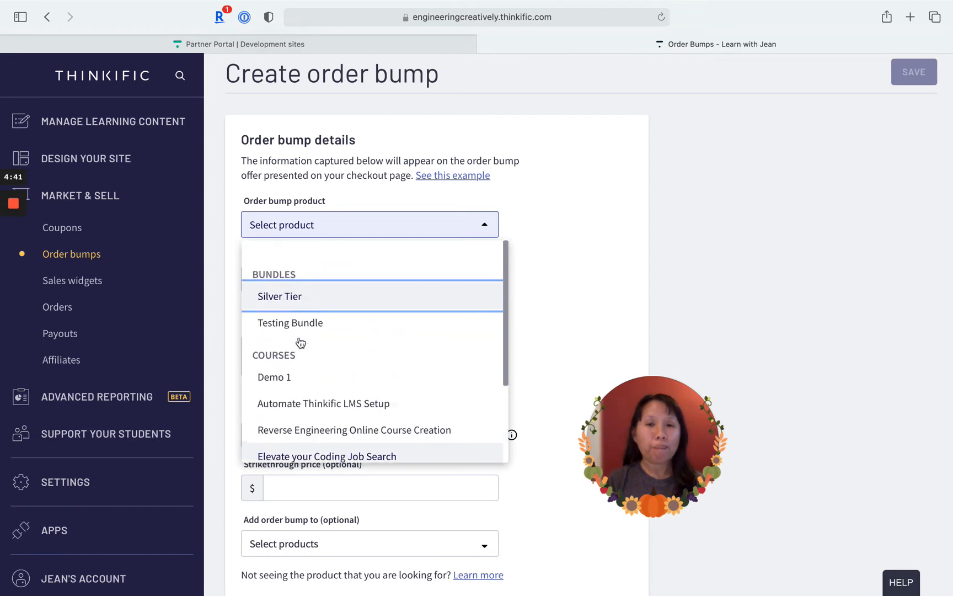
pyautogui.click(279, 369)
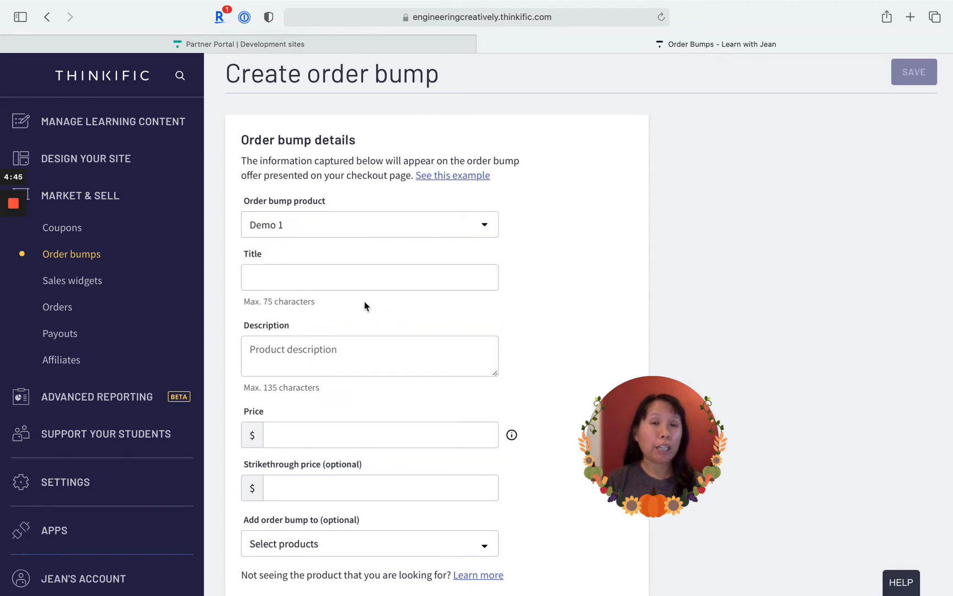
# - Enter "Demo Course" as the title of the order bump
pyautogui.click(354, 278)
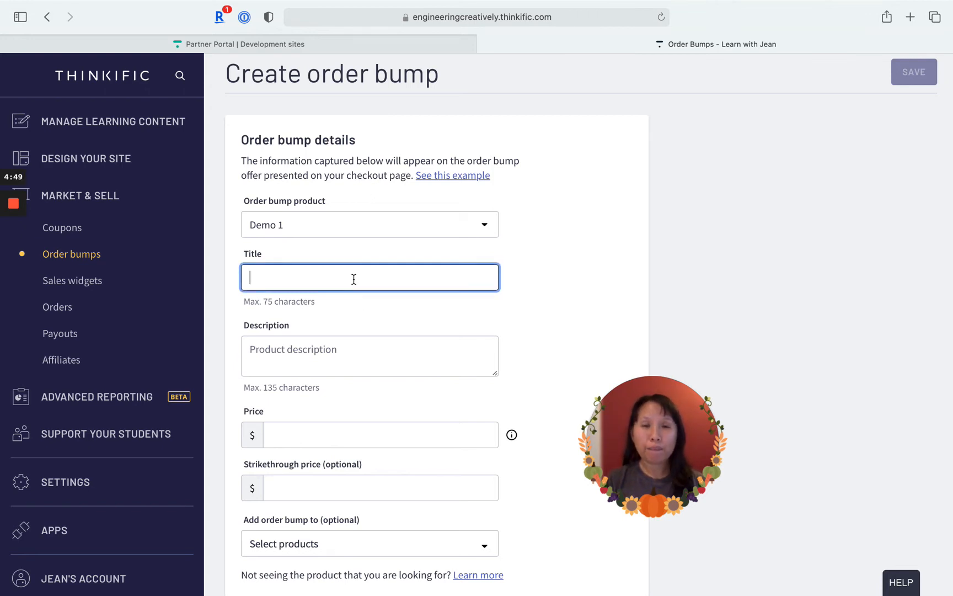
pyautogui.write('demo')
pyautogui.press('BackSpace')
pyautogui.press('BackSpace')
pyautogui.press('BackSpace')
pyautogui.press('BackSpace')
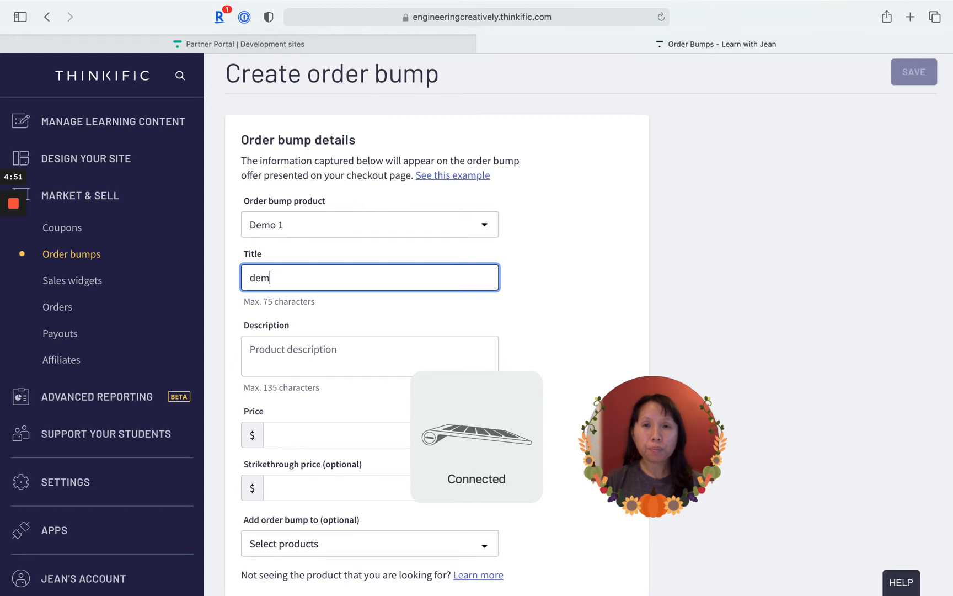
pyautogui.write('Demo Course')
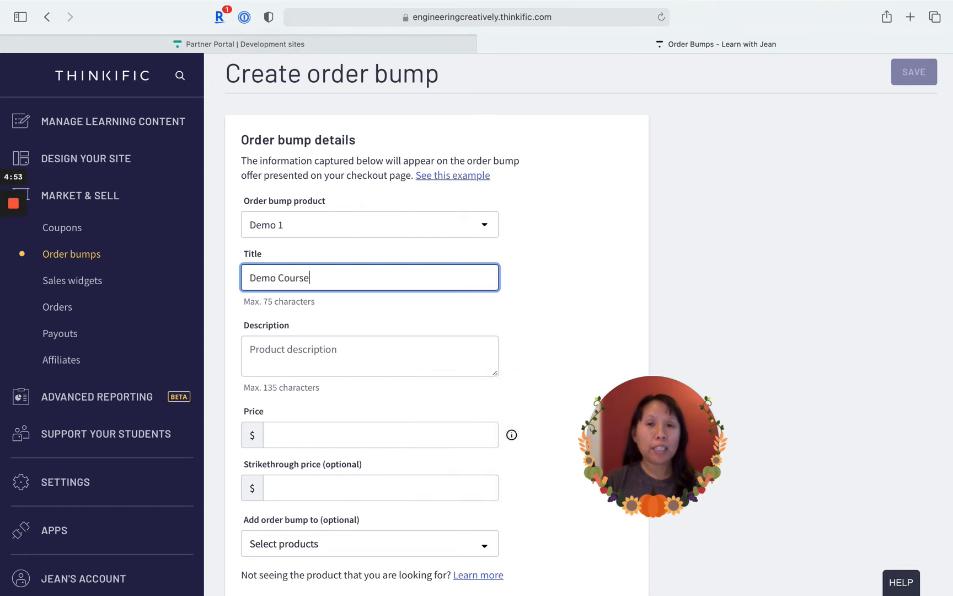
# - Enter the order bump description "this is a demo on how to automate your Thinkific curriculum building process."
pyautogui.click(334, 356)
pyautogui.write('th')
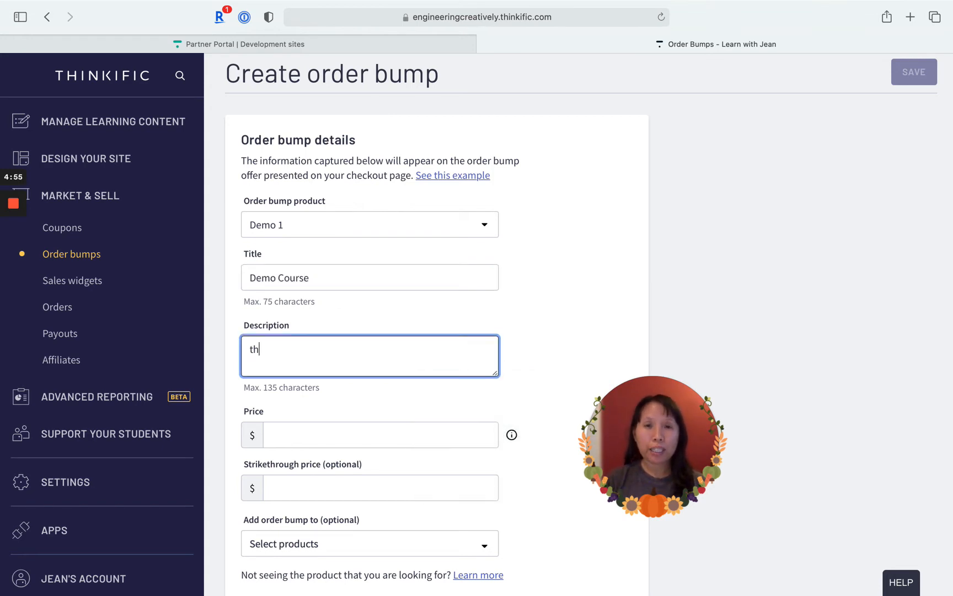
pyautogui.write('is is a demo on ')
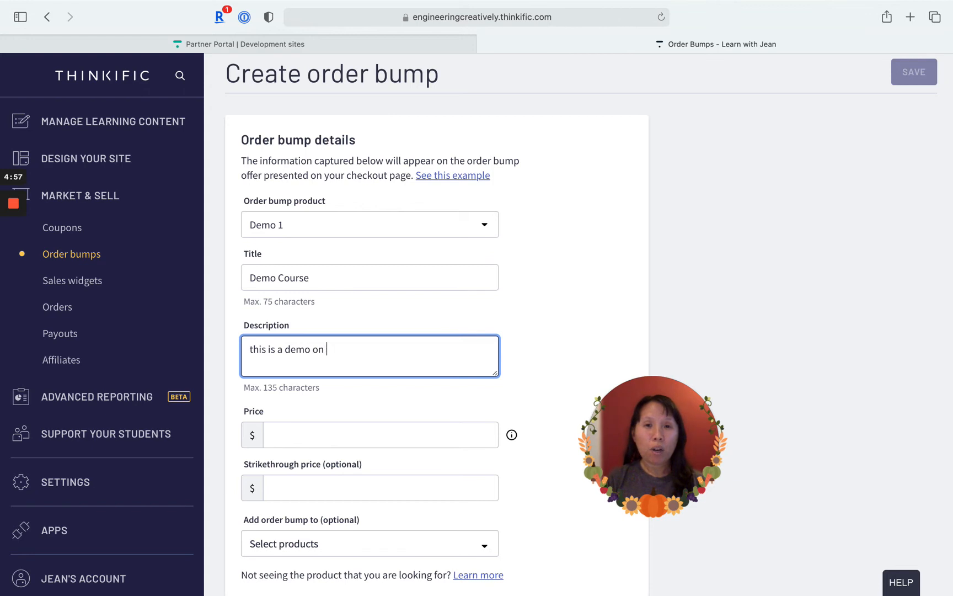
pyautogui.write('how to automate your ')
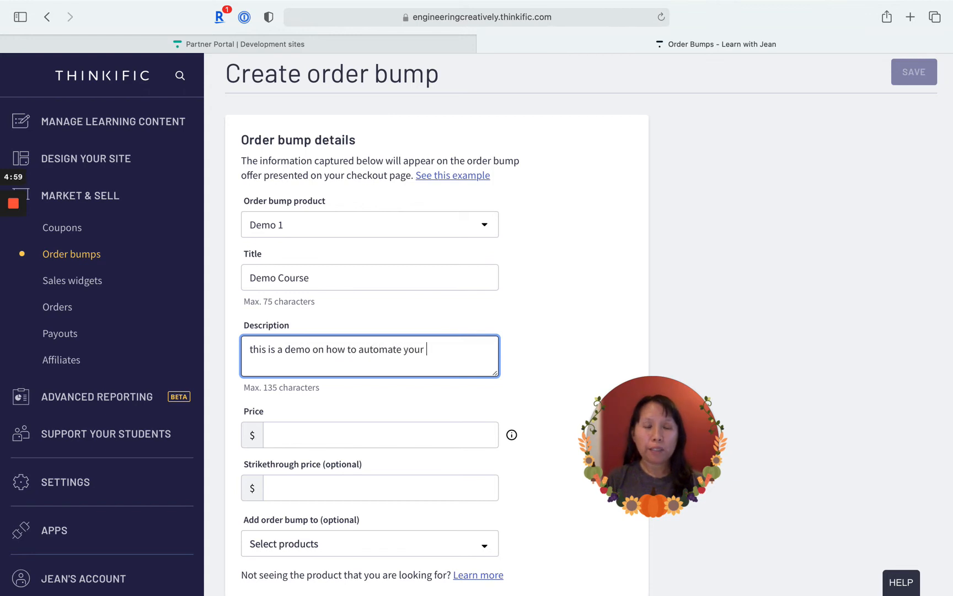
pyautogui.write('thinkific')
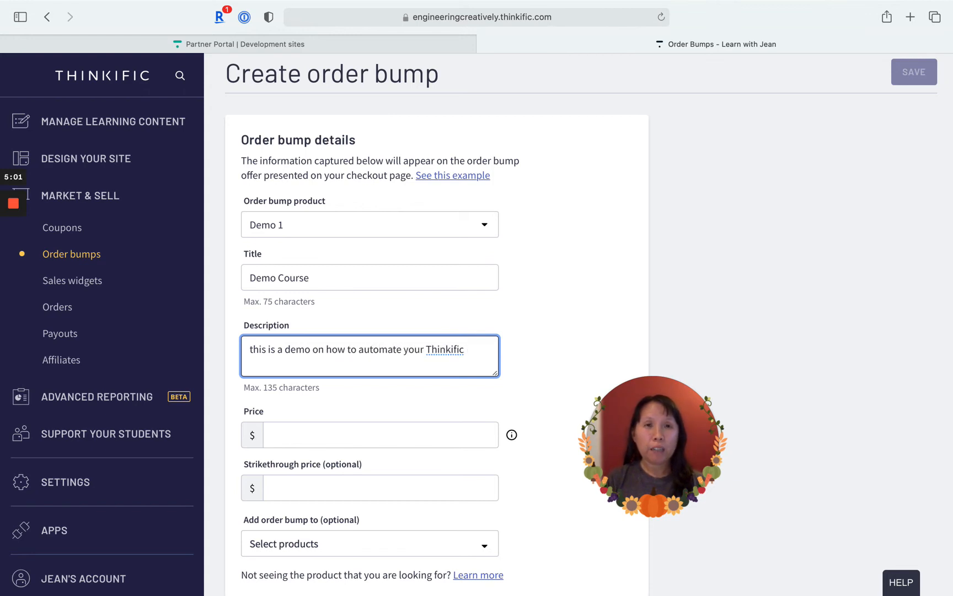
pyautogui.write(' curriculum building ')
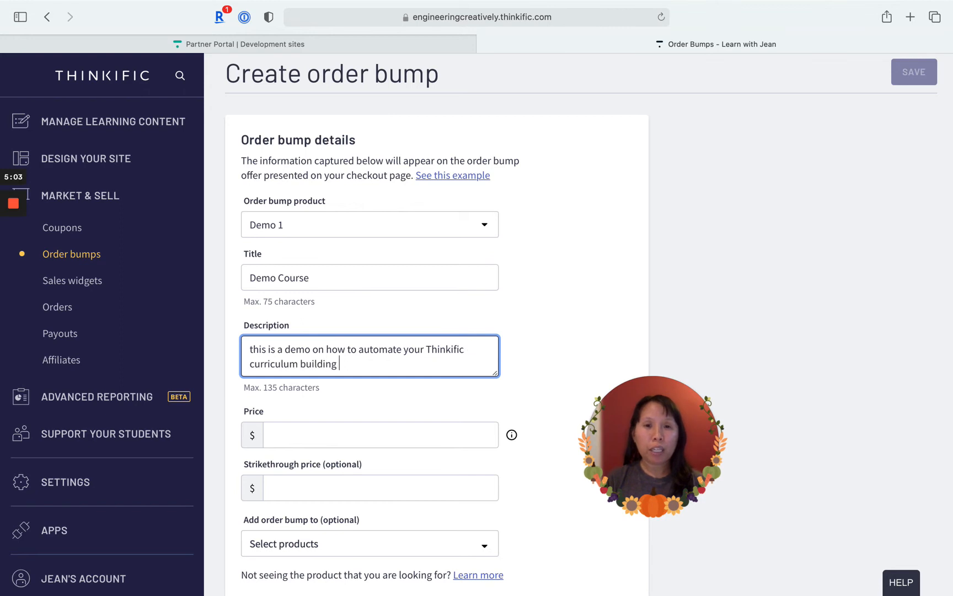
pyautogui.write('process.')
# - Set the order bump's strikethrough price to $100 and its price to $50
pyautogui.scroll(-2, 319, 365)
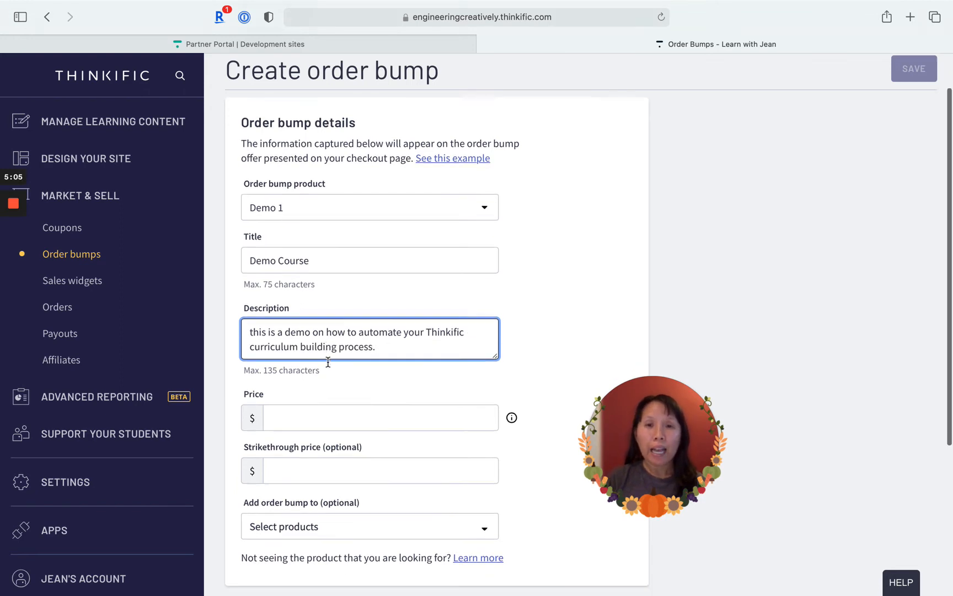
pyautogui.click(313, 384)
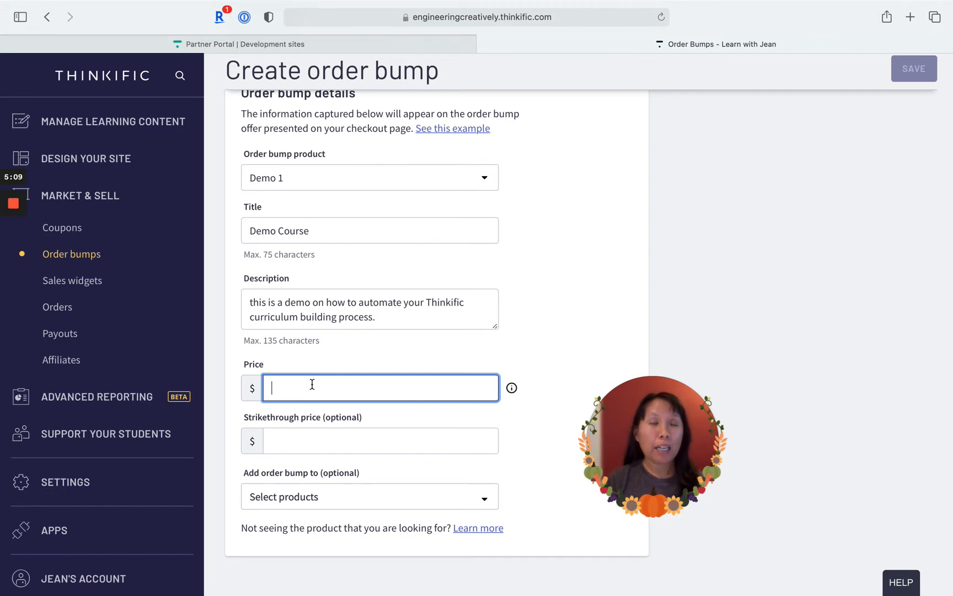
pyautogui.click(291, 436)
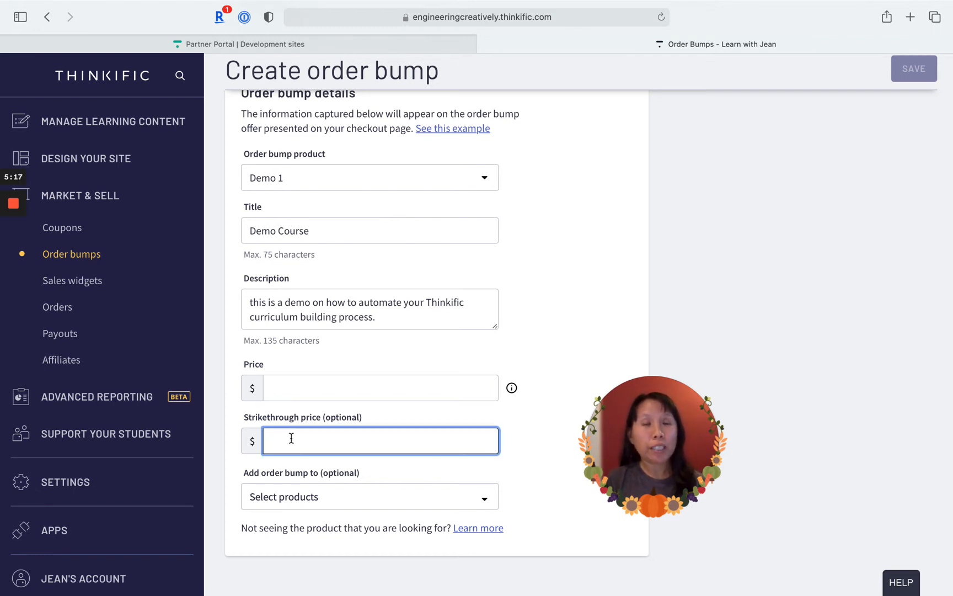
pyautogui.write('100')
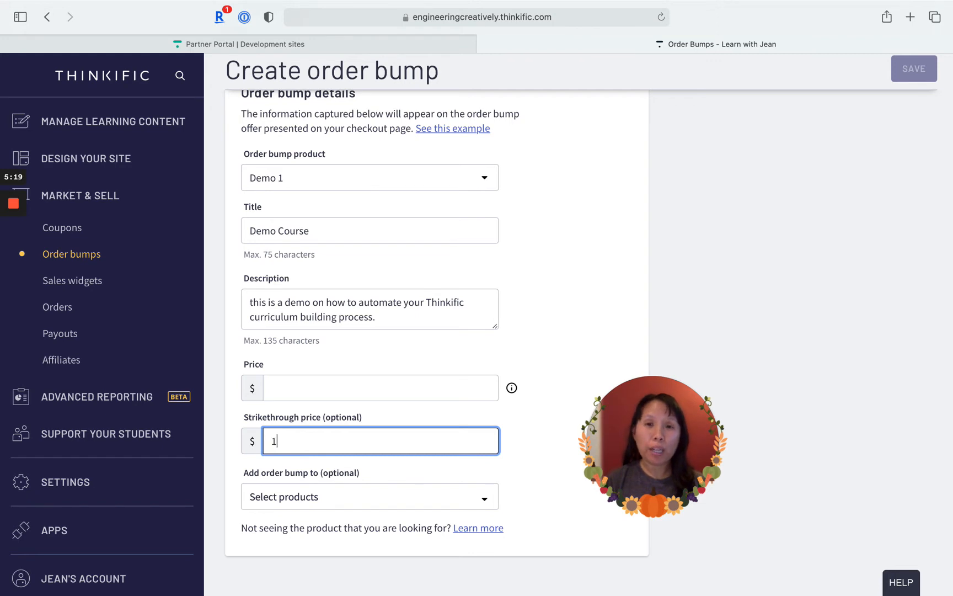
pyautogui.click(316, 376)
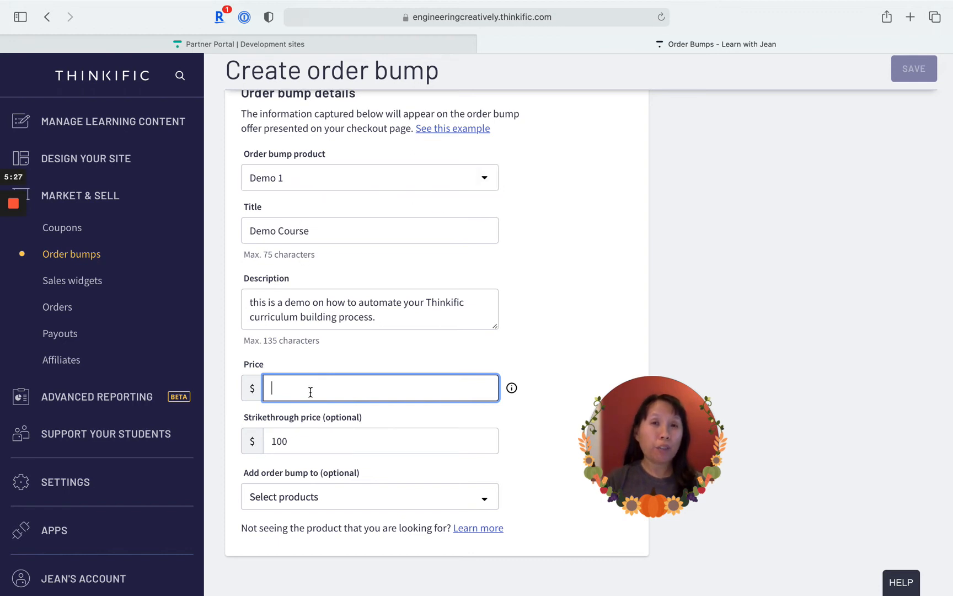
pyautogui.write('50')
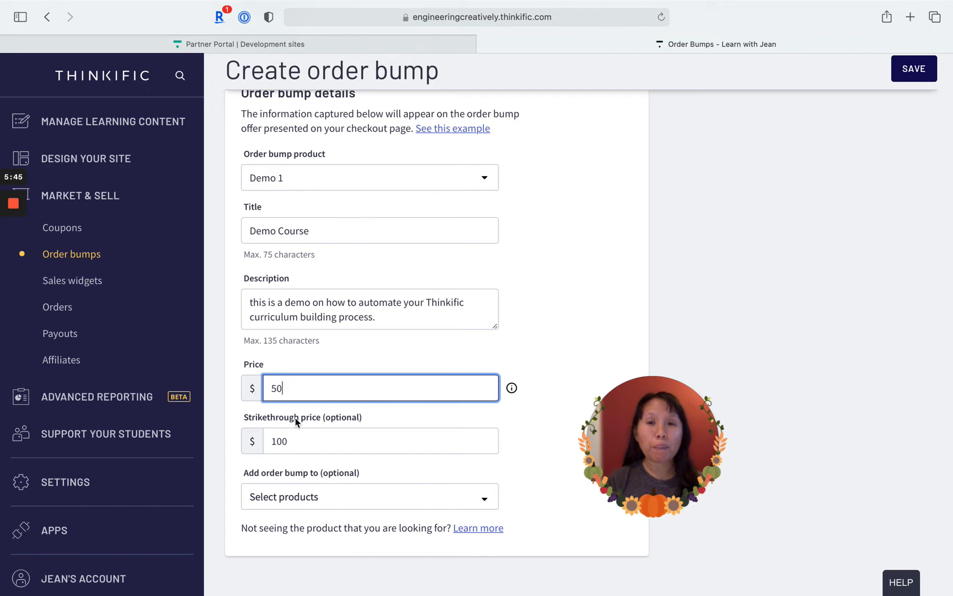
# - Add the order bump to the courses All About Instructional Design and Reverse Engineering Online Course Creation
pyautogui.scroll(-2, 295, 417)
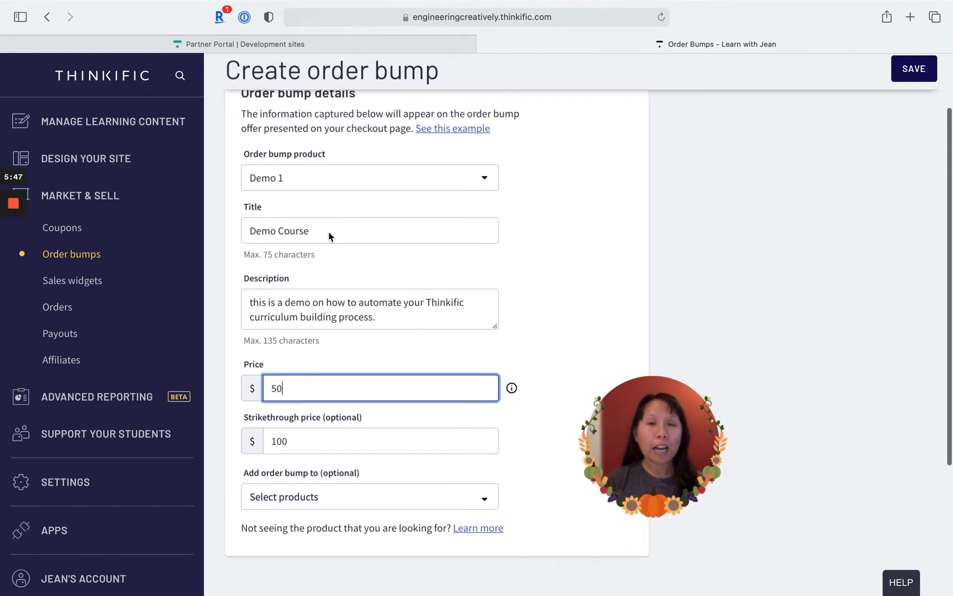
pyautogui.scroll(-1, 331, 337)
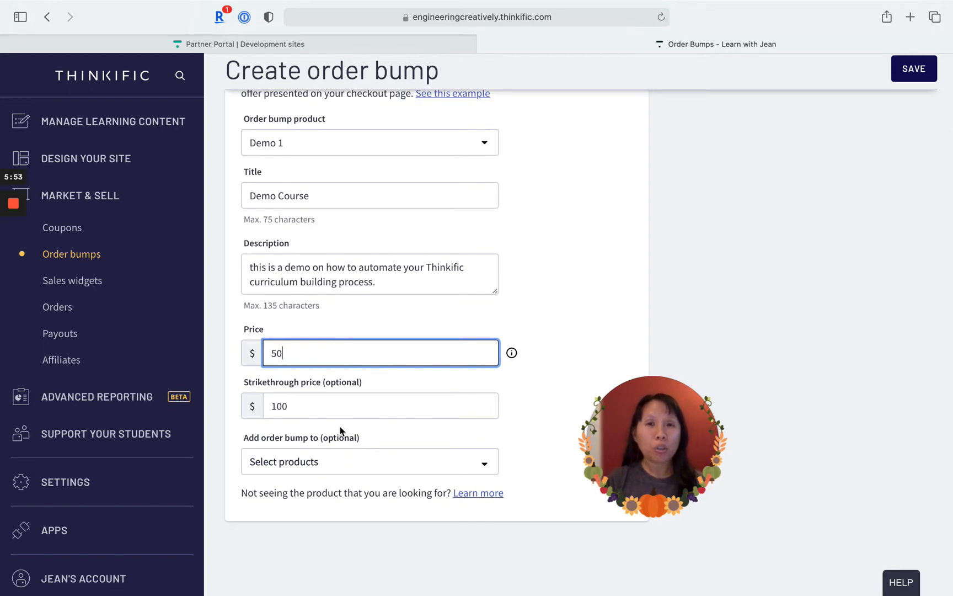
pyautogui.scroll(-1, 341, 431)
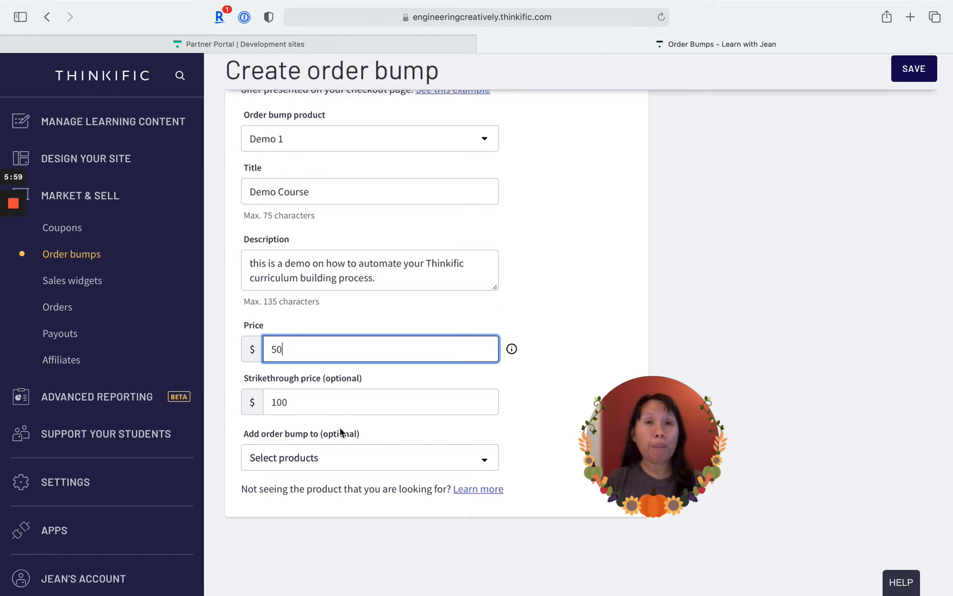
pyautogui.click(307, 467)
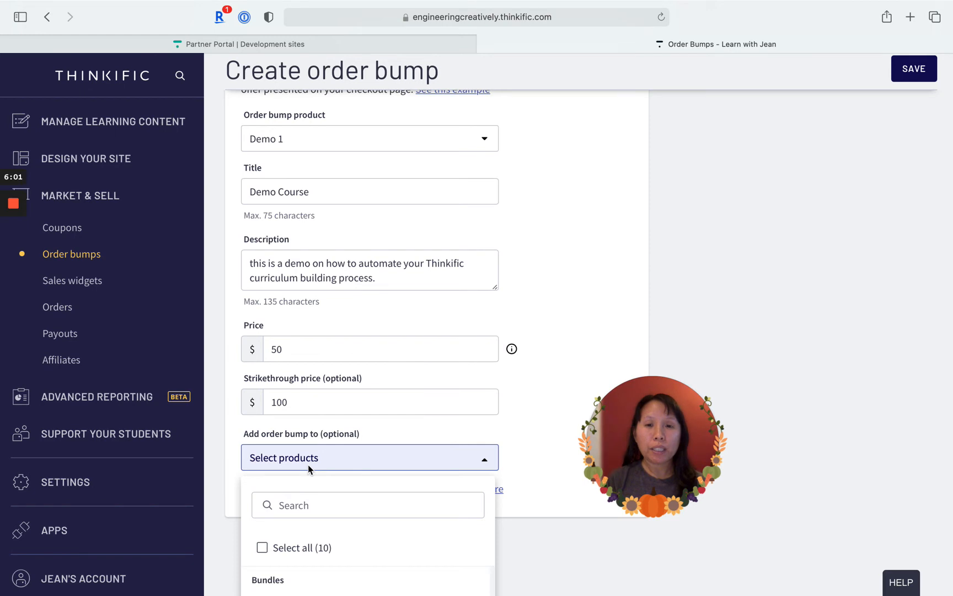
pyautogui.scroll(-4, 308, 464)
pyautogui.scroll(-3, 308, 465)
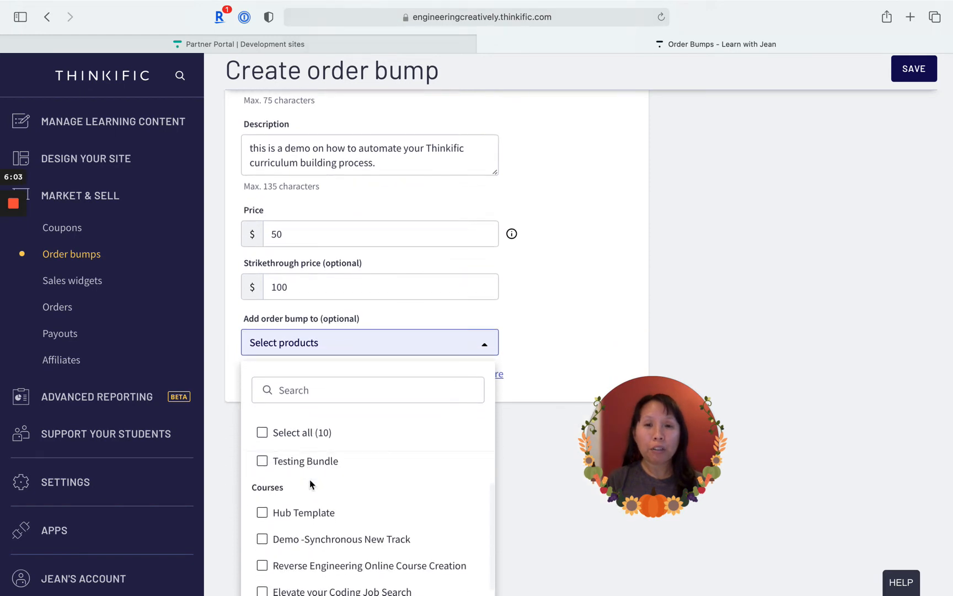
pyautogui.scroll(-3, 322, 540)
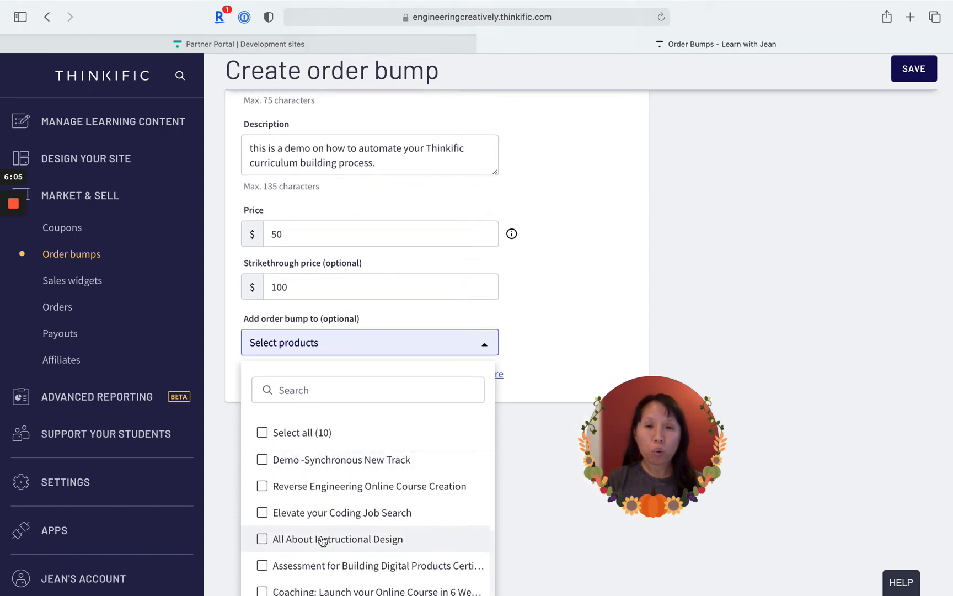
pyautogui.click(322, 540)
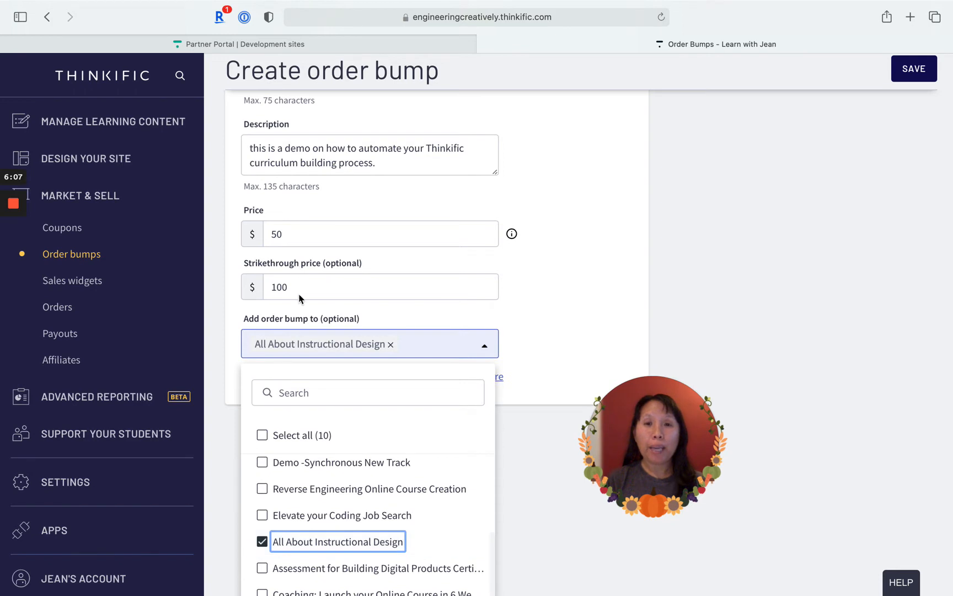
pyautogui.click(502, 451)
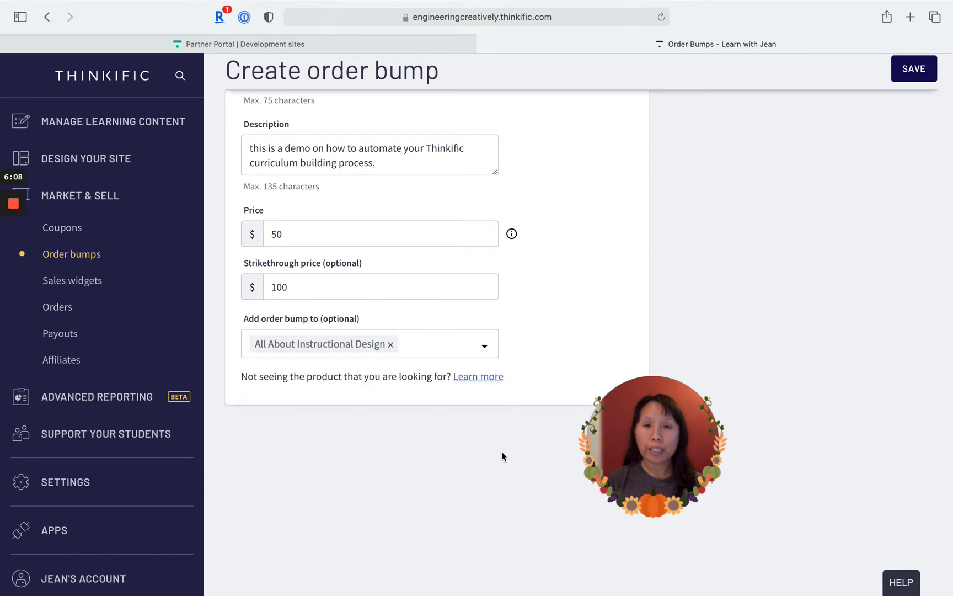
pyautogui.click(451, 349)
pyautogui.click(292, 490)
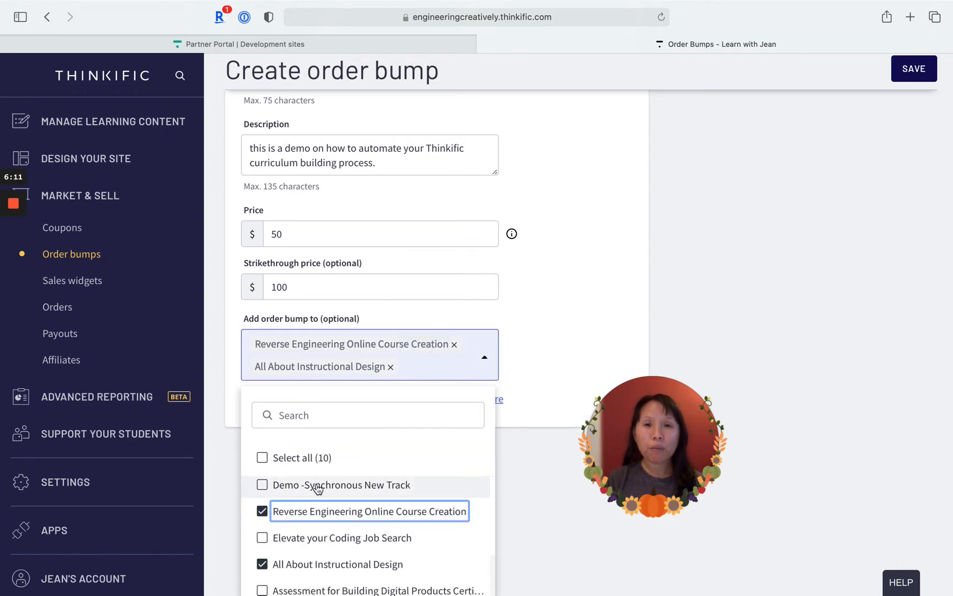
# - Review the new order bump's details and return to the order bumps list without saving
pyautogui.click(513, 433)
pyautogui.scroll(1, 549, 302)
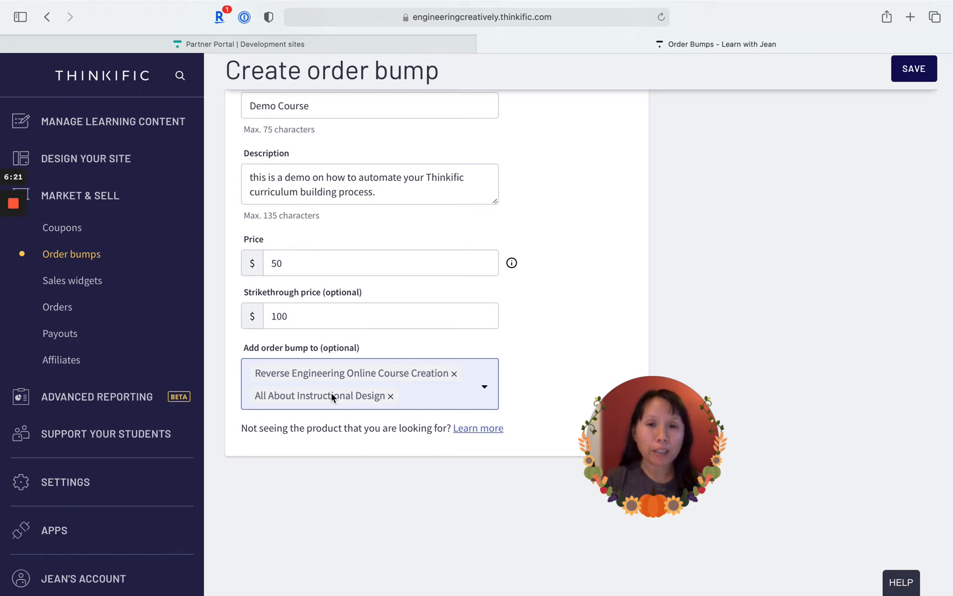
pyautogui.scroll(5, 331, 392)
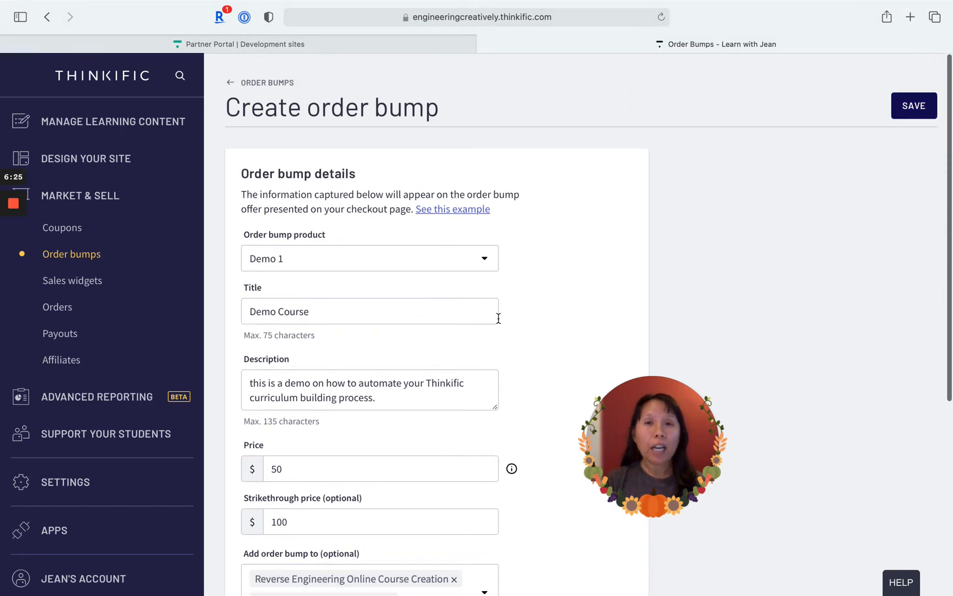
pyautogui.scroll(-3, 499, 319)
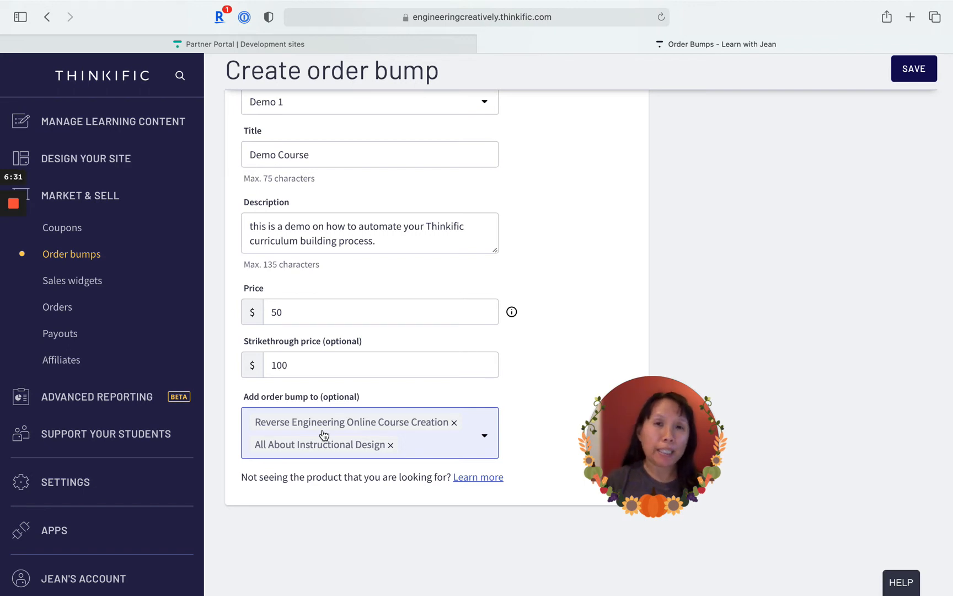
pyautogui.scroll(5, 312, 276)
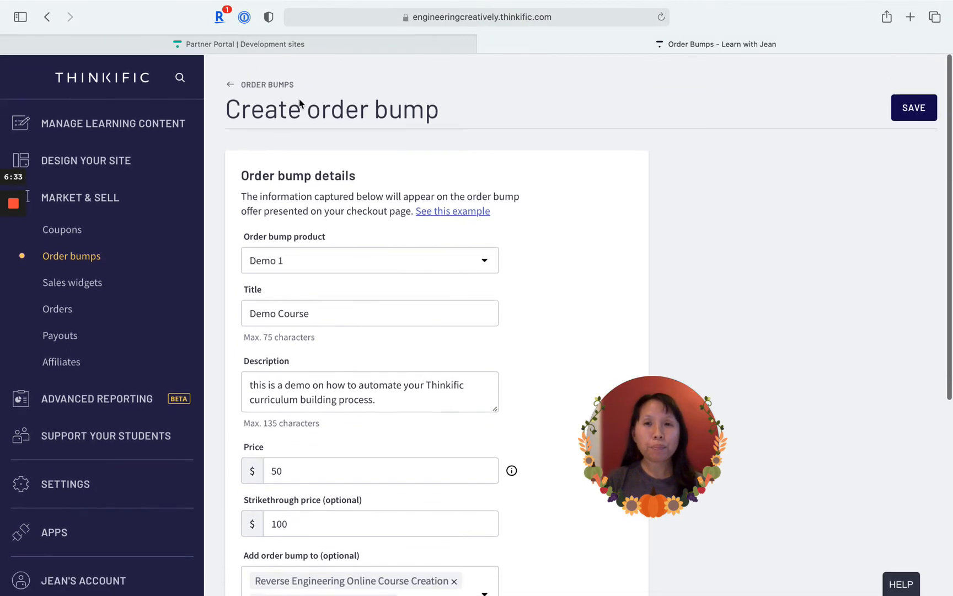
pyautogui.click(231, 83)
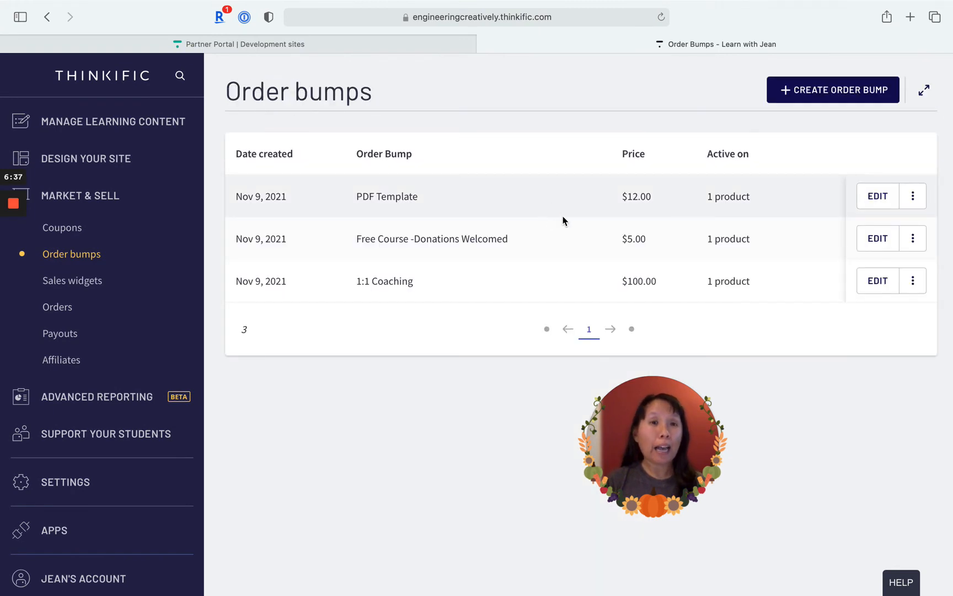
# - Open the PDF Template order bump, examine its product, description, prices and attached course, and return to the order bumps list
pyautogui.moveTo(687, 430); pyautogui.dragTo(161, 489)
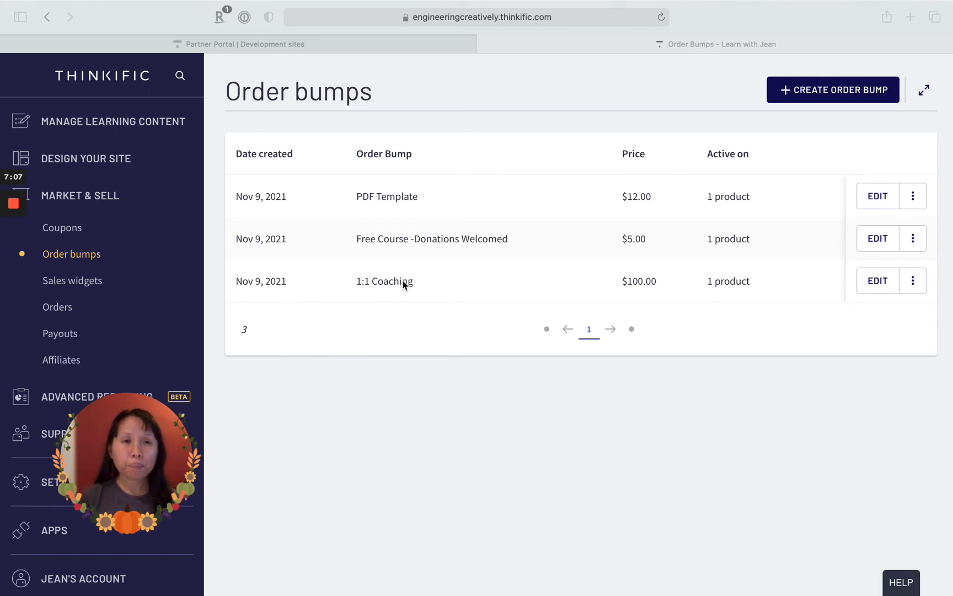
pyautogui.click(878, 198)
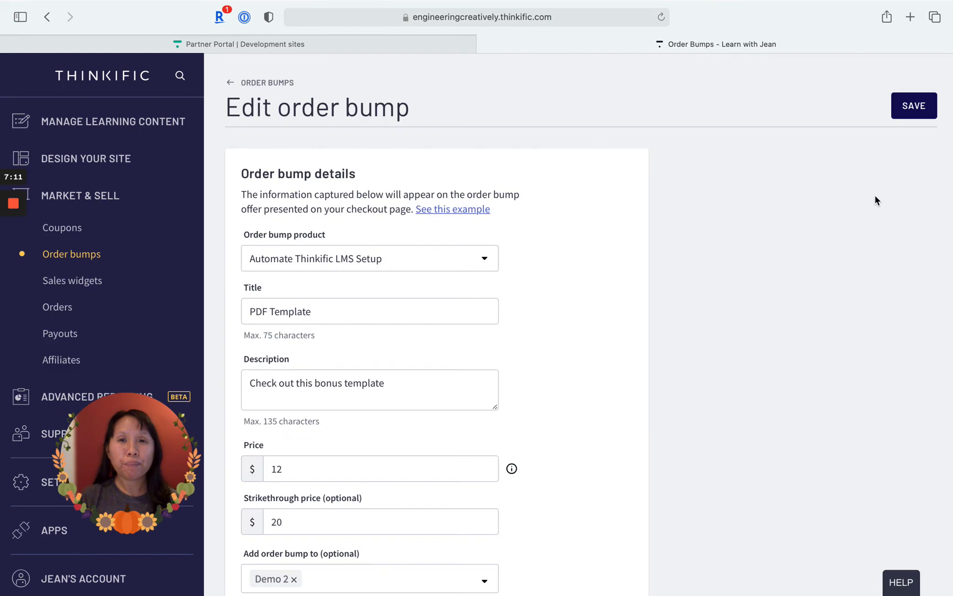
pyautogui.scroll(-1, 467, 362)
pyautogui.scroll(-5, 428, 303)
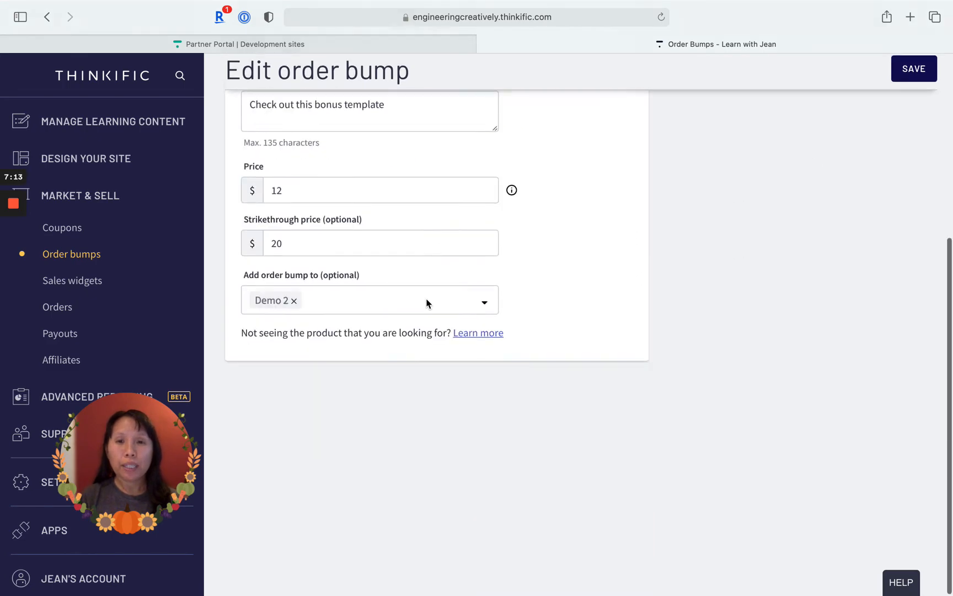
pyautogui.scroll(3, 427, 304)
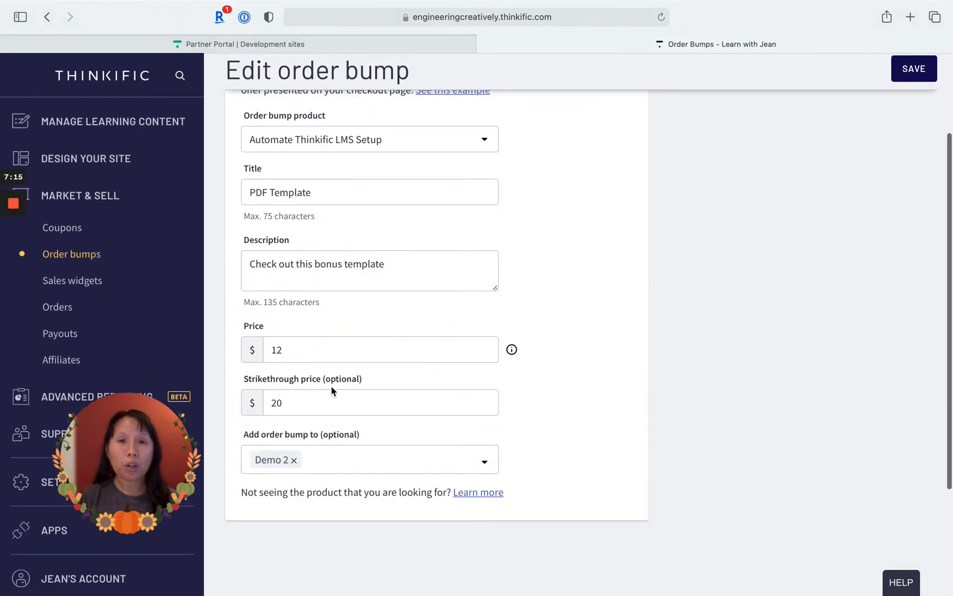
pyautogui.scroll(3, 328, 355)
pyautogui.scroll(-3, 329, 353)
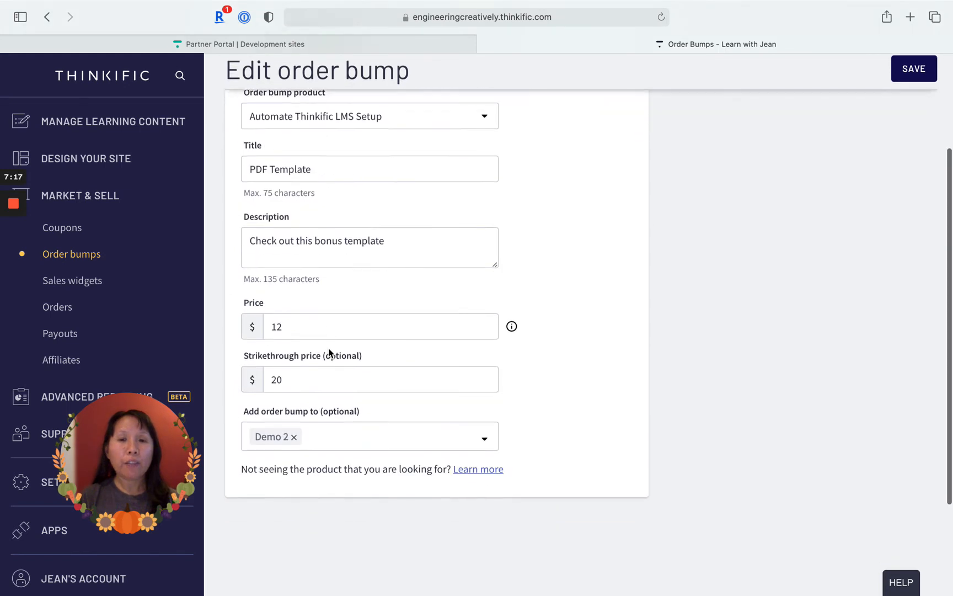
pyautogui.scroll(-1, 331, 355)
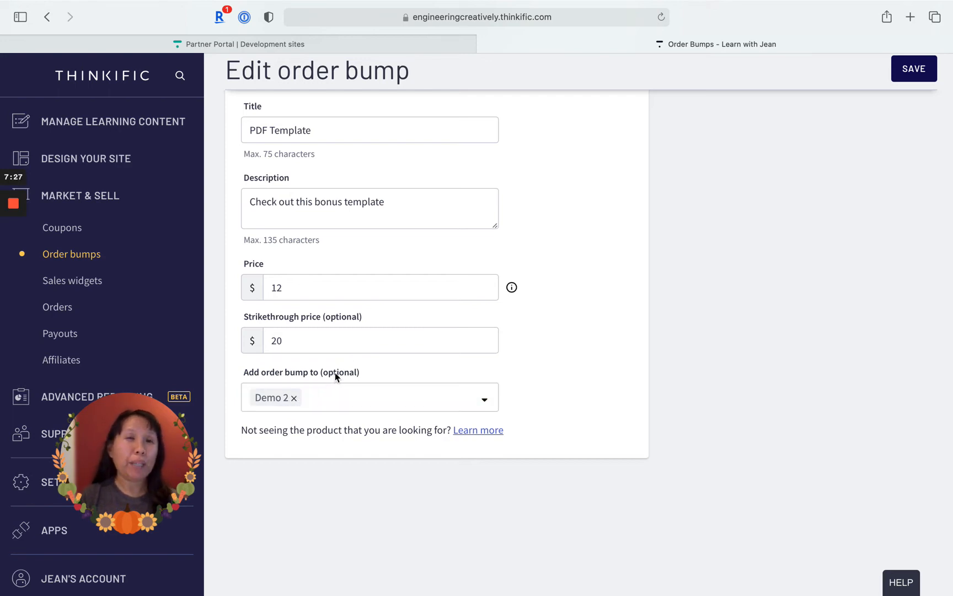
pyautogui.scroll(5, 335, 372)
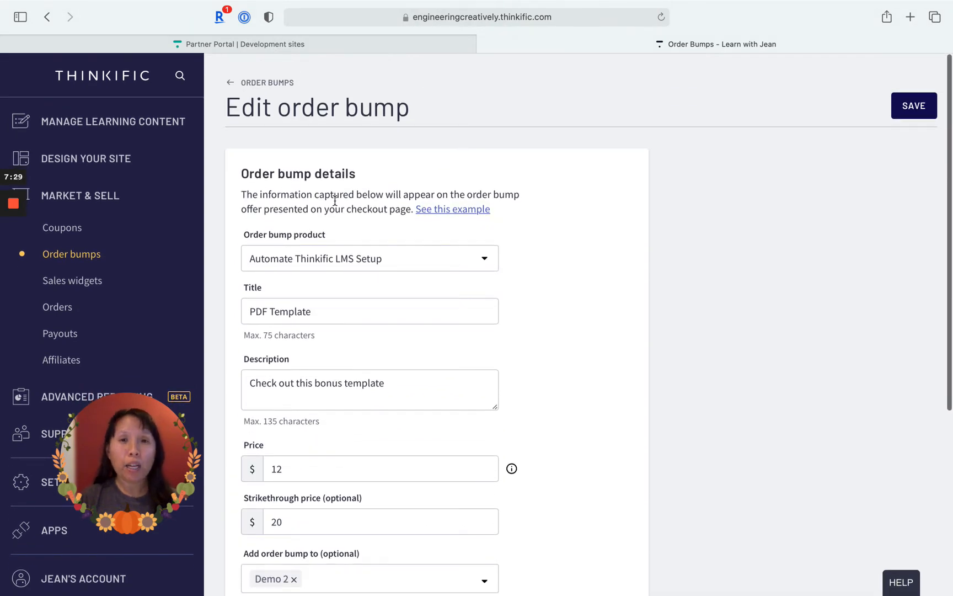
pyautogui.click(231, 87)
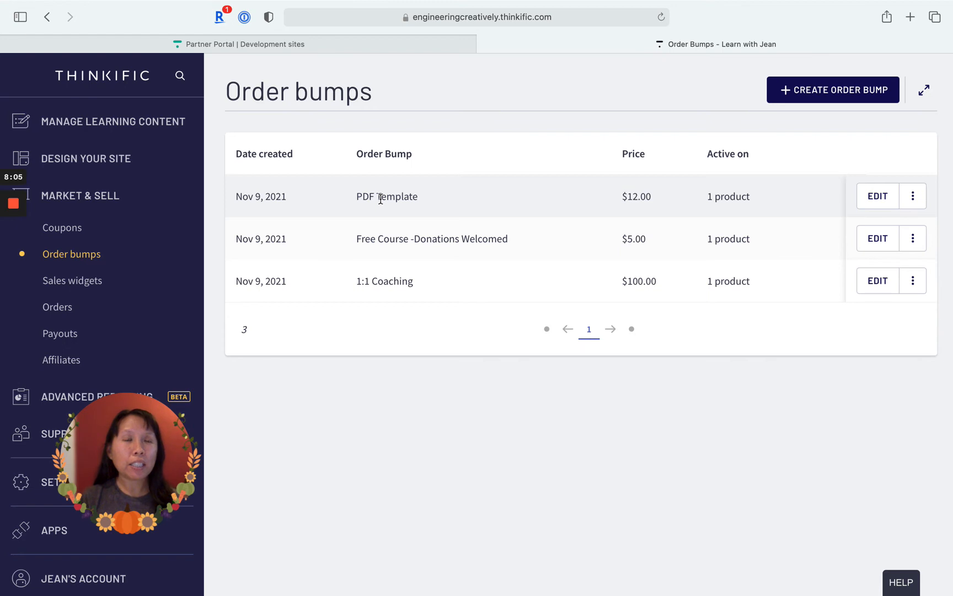
pyautogui.moveTo(381, 200); pyautogui.dragTo(431, 206)
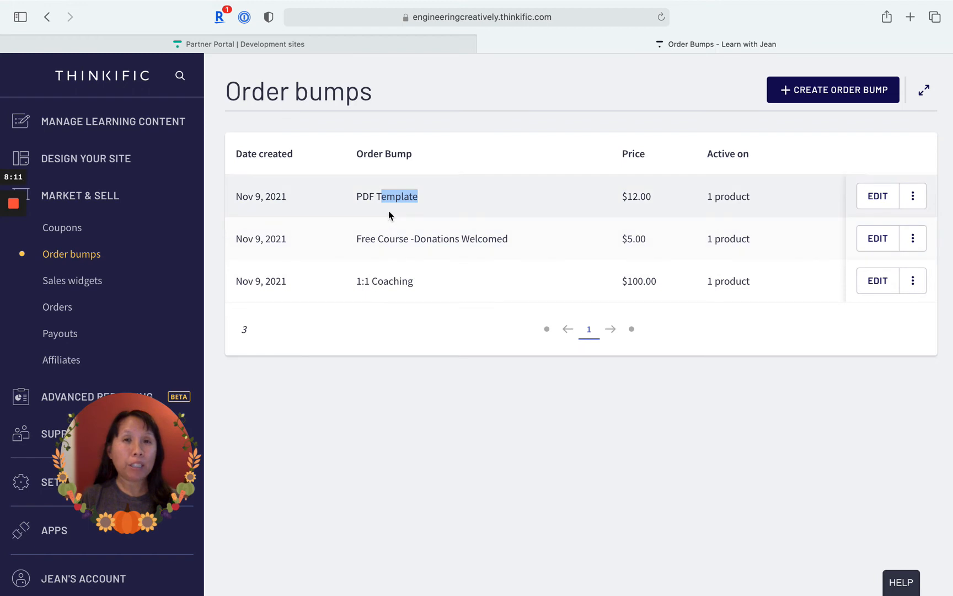
pyautogui.click(370, 198)
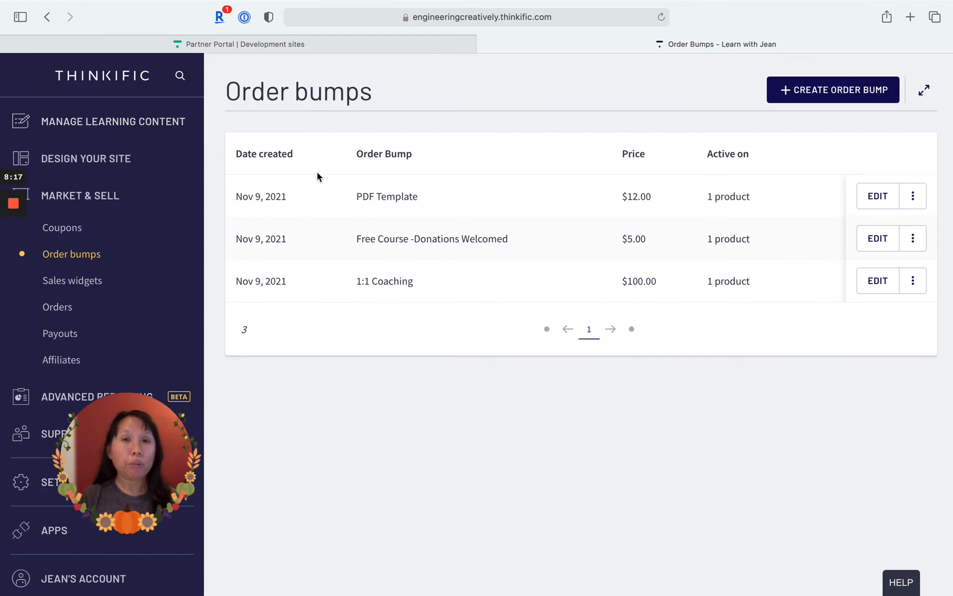
# - Open the Hub Template course's curriculum from the course list
pyautogui.click(147, 137)
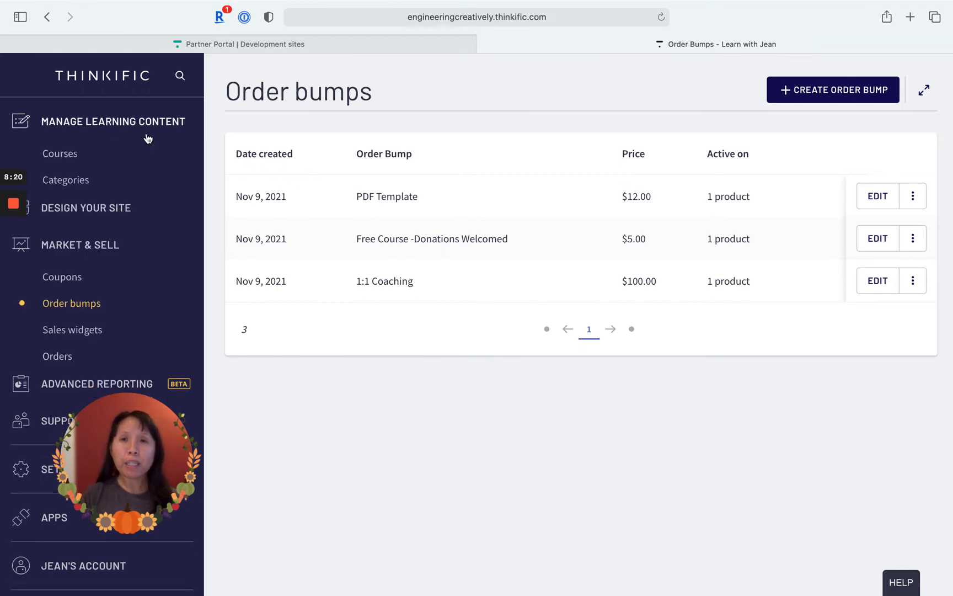
pyautogui.click(67, 154)
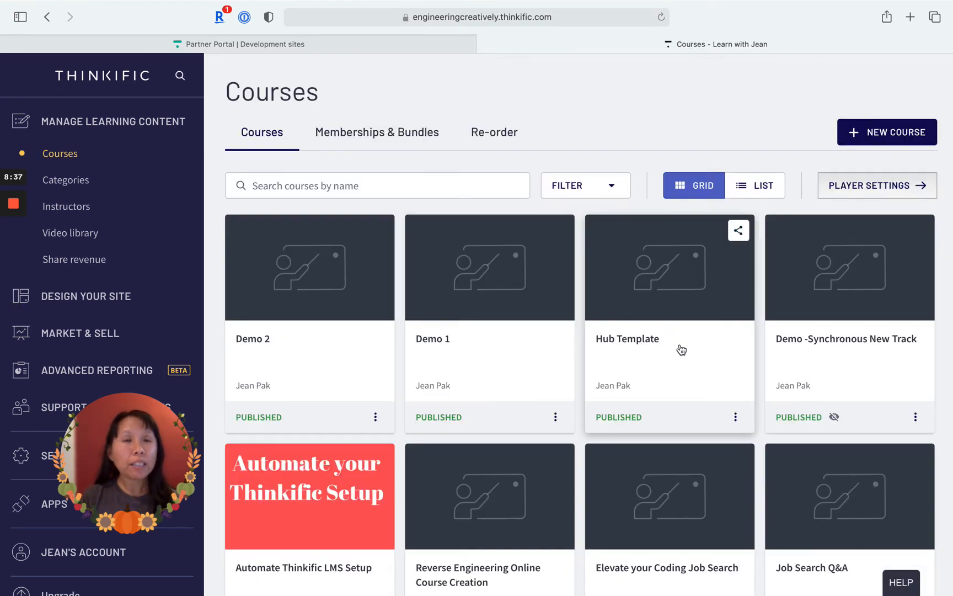
pyautogui.click(681, 350)
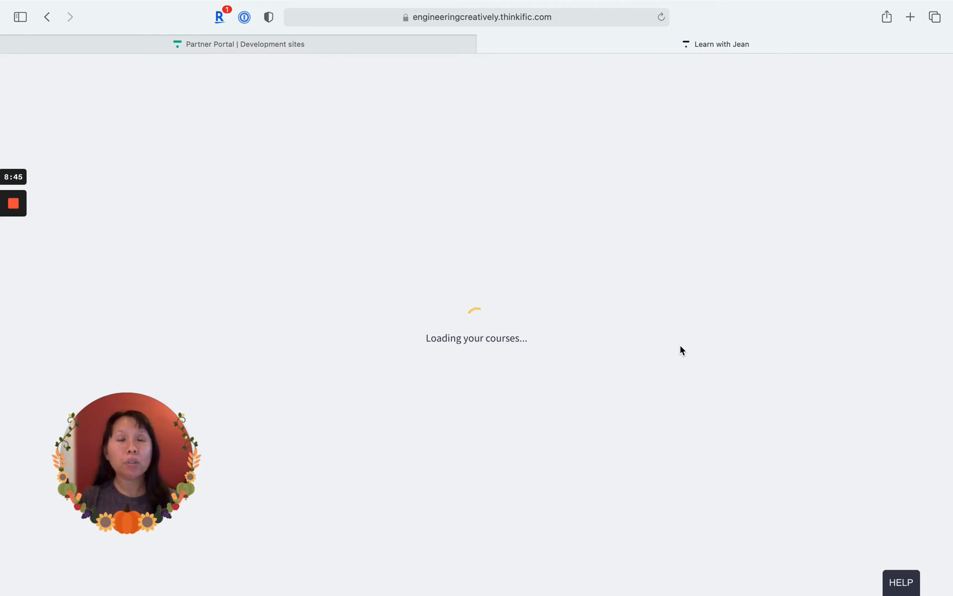
pyautogui.click(125, 442)
pyautogui.moveTo(126, 442); pyautogui.dragTo(447, 467)
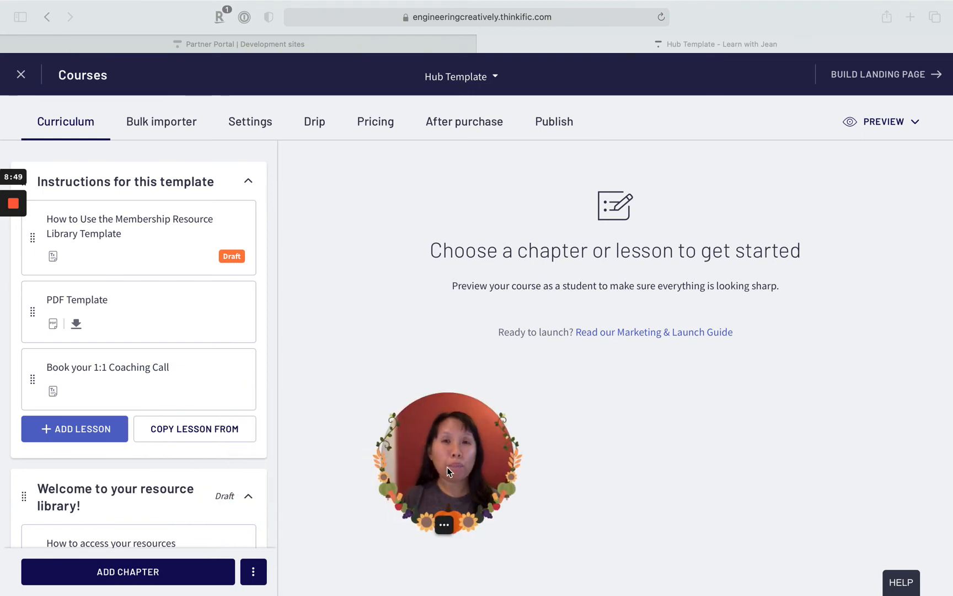
pyautogui.click(164, 315)
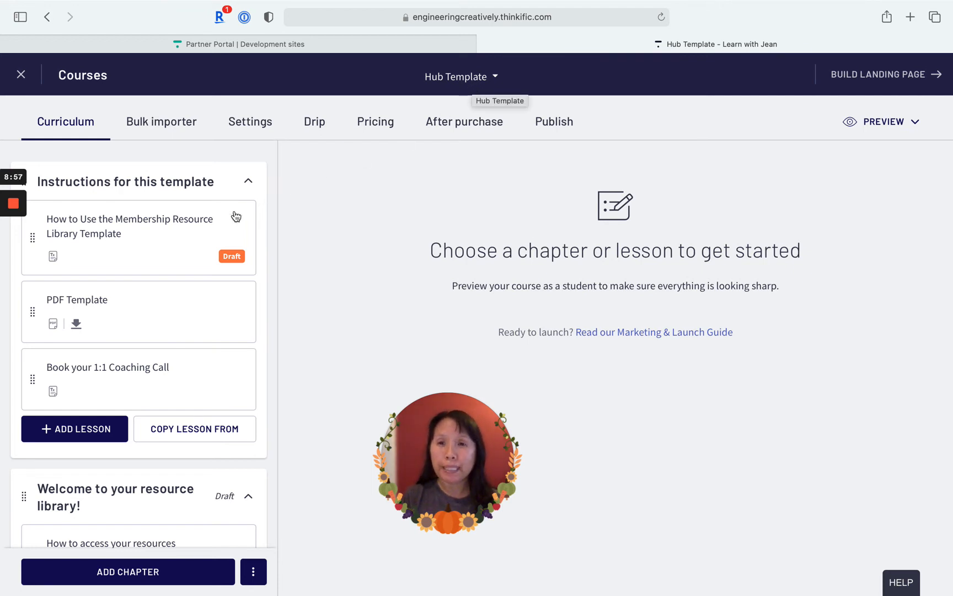
# - Add a PDF lesson titled "Title of PDF" to the "Instructions for this template" chapter and review its upload area and lesson settings
pyautogui.click(69, 428)
pyautogui.scroll(-2, 76, 417)
pyautogui.click(125, 463)
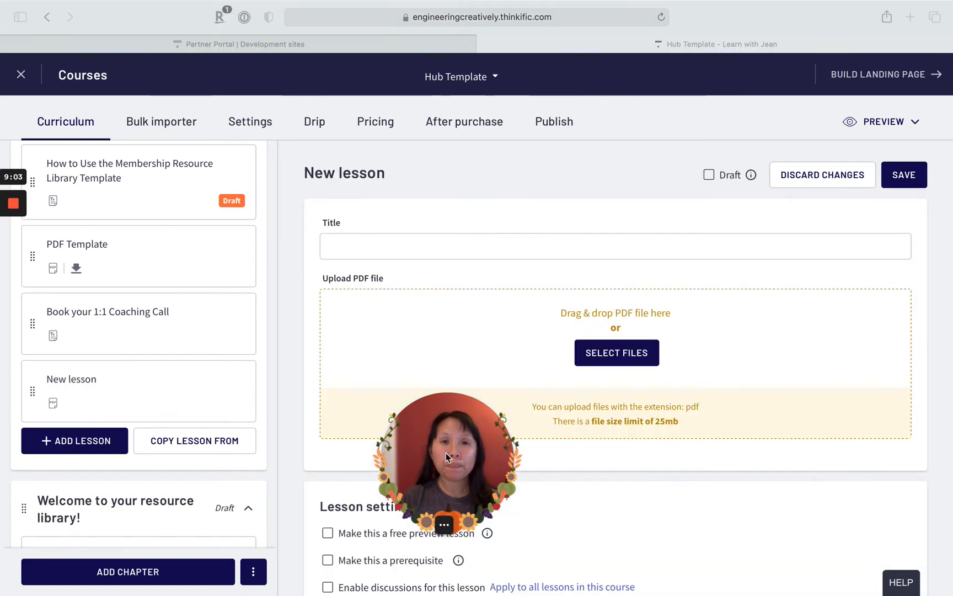
pyautogui.moveTo(455, 454); pyautogui.dragTo(210, 410)
pyautogui.click(505, 247)
pyautogui.write('Title')
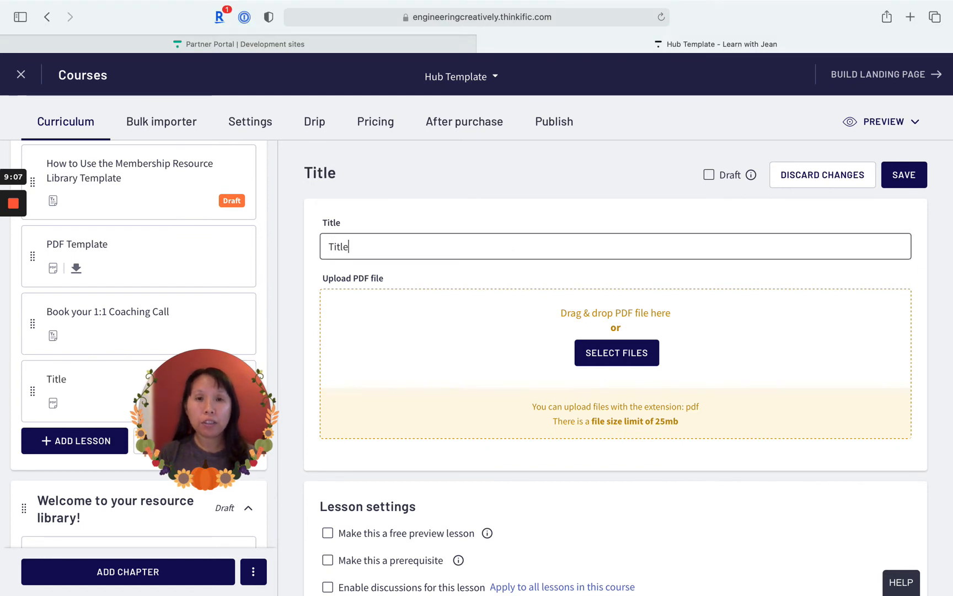
pyautogui.write(' fo')
pyautogui.press('BackSpace')
pyautogui.write('of PDF')
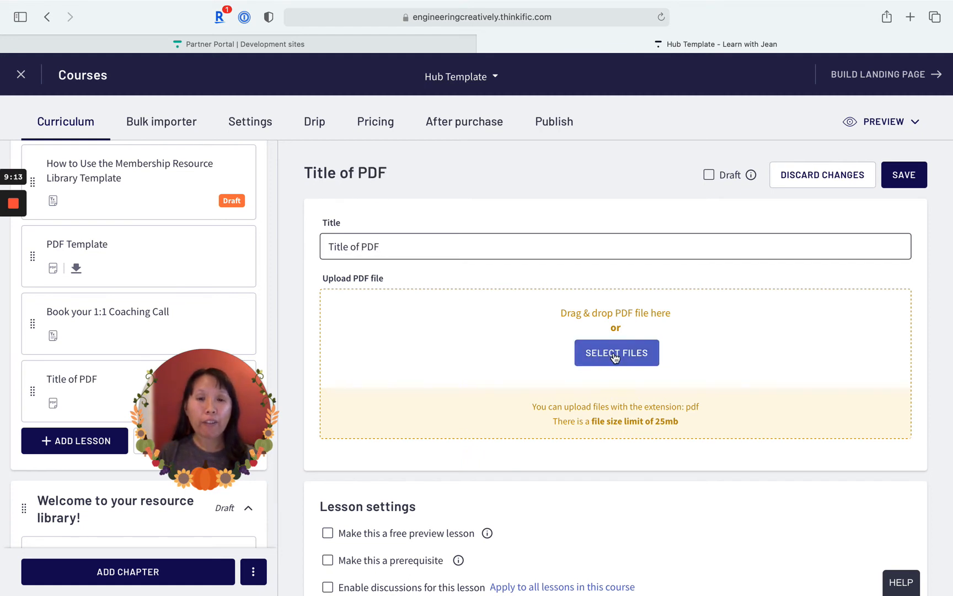
pyautogui.scroll(-5, 595, 397)
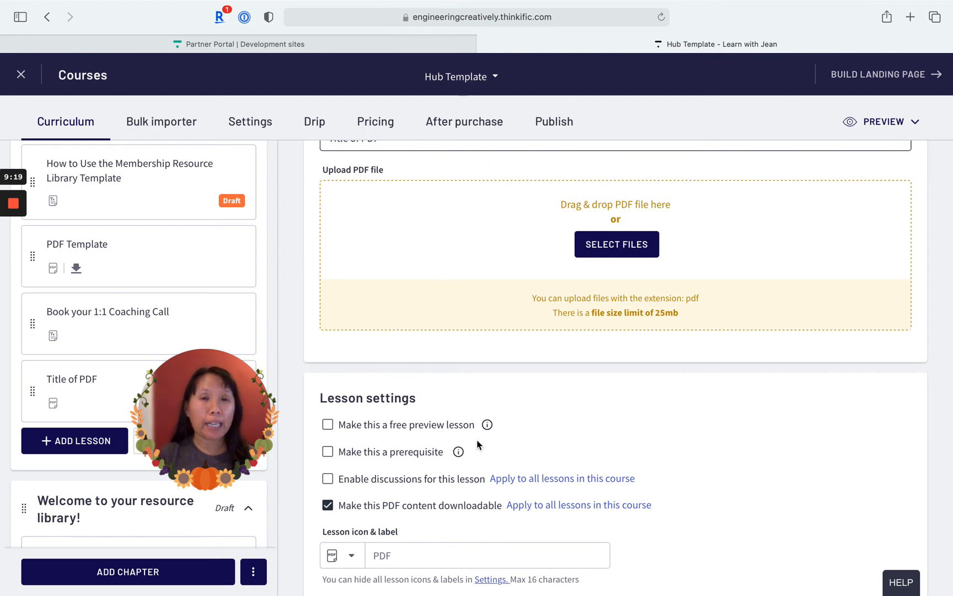
pyautogui.scroll(5, 406, 474)
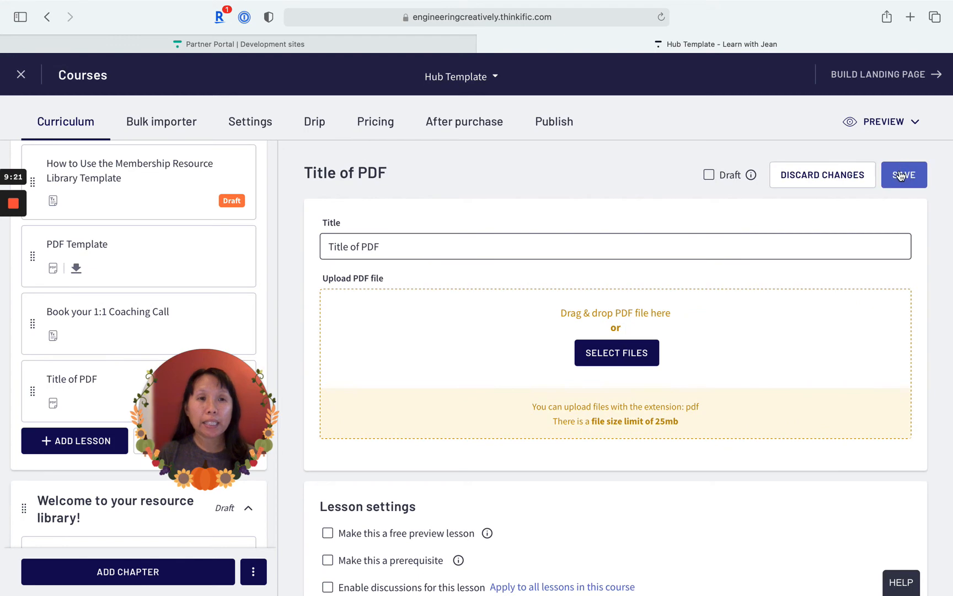
# - Discard the unsaved "Title of PDF" lesson
pyautogui.click(817, 186)
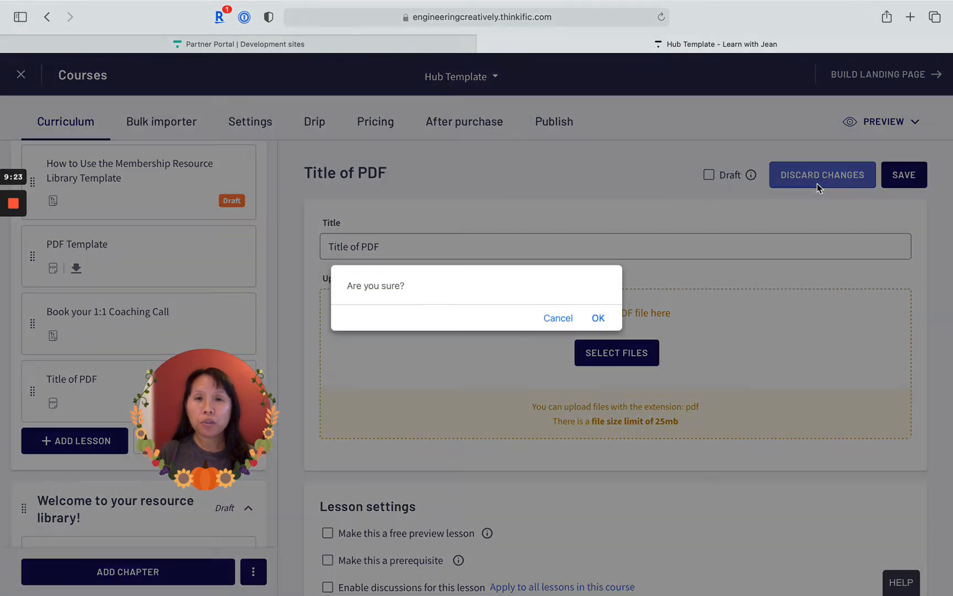
pyautogui.click(600, 319)
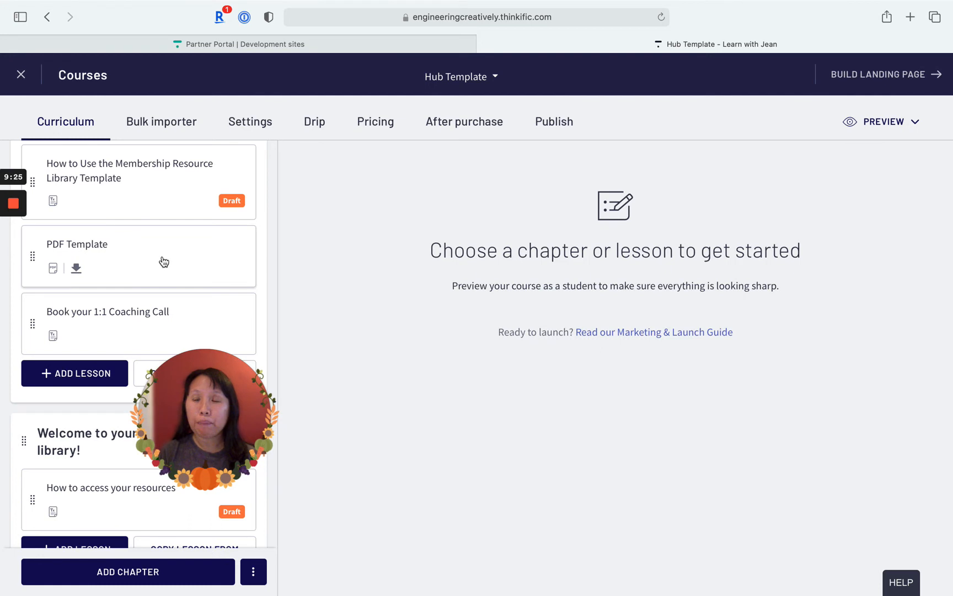
# - Open the existing PDF Template lesson and look at the course preview options
pyautogui.click(164, 262)
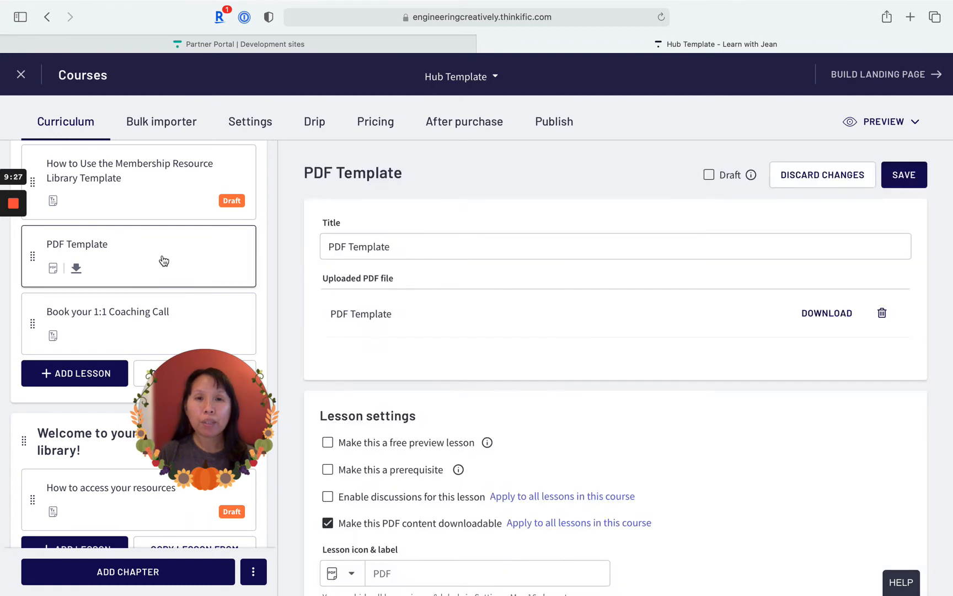
pyautogui.click(877, 129)
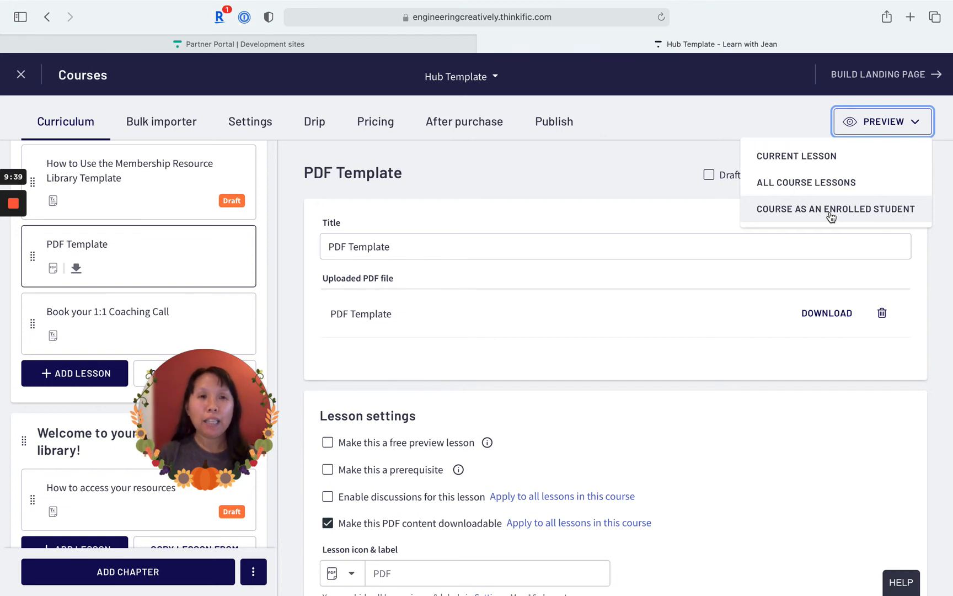
pyautogui.moveTo(209, 423); pyautogui.dragTo(385, 425)
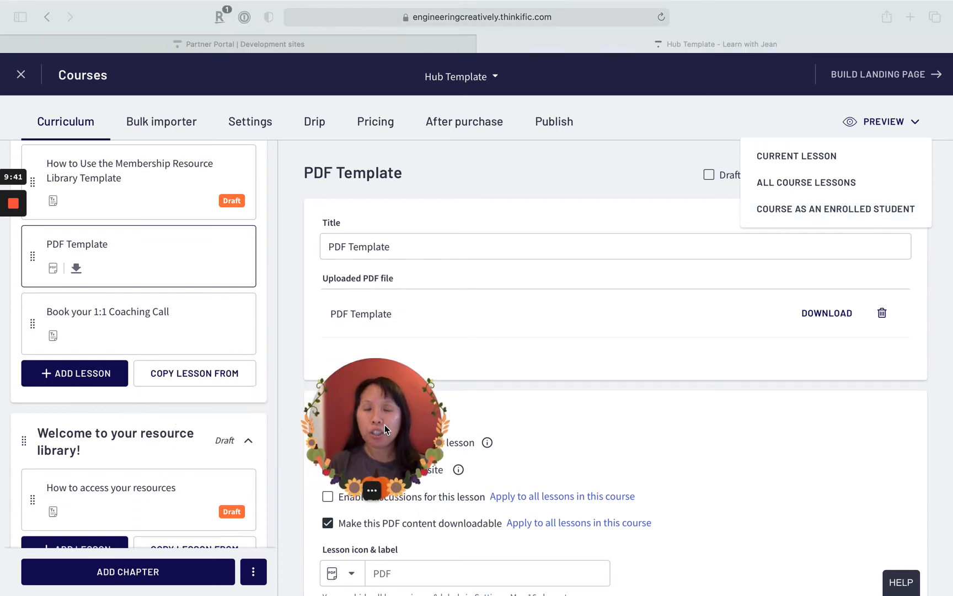
pyautogui.click(149, 326)
# - Open the "Book your 1:1 Coaching Call" lesson and examine its content
pyautogui.click(131, 327)
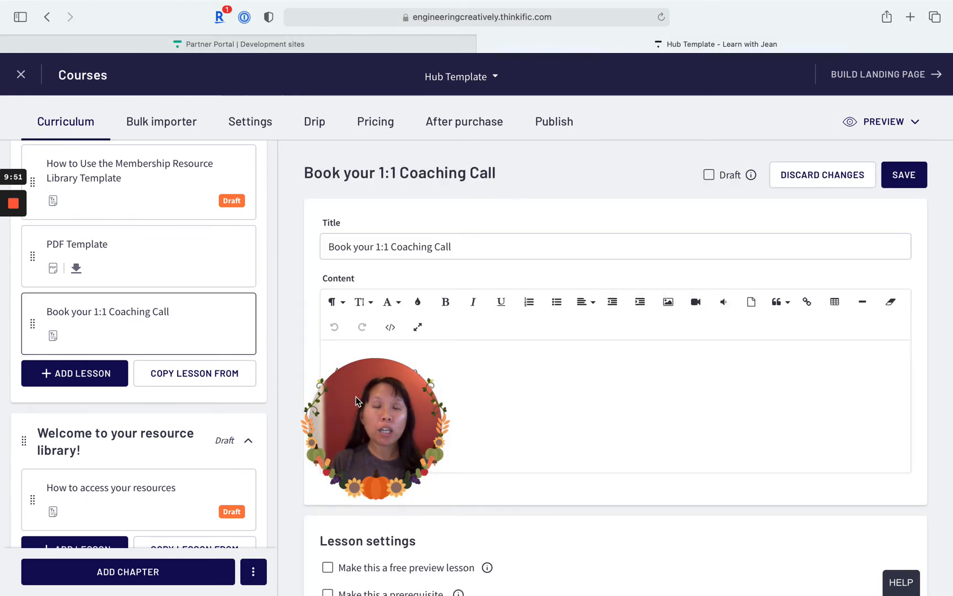
pyautogui.click(376, 408)
pyautogui.moveTo(348, 410); pyautogui.dragTo(146, 420)
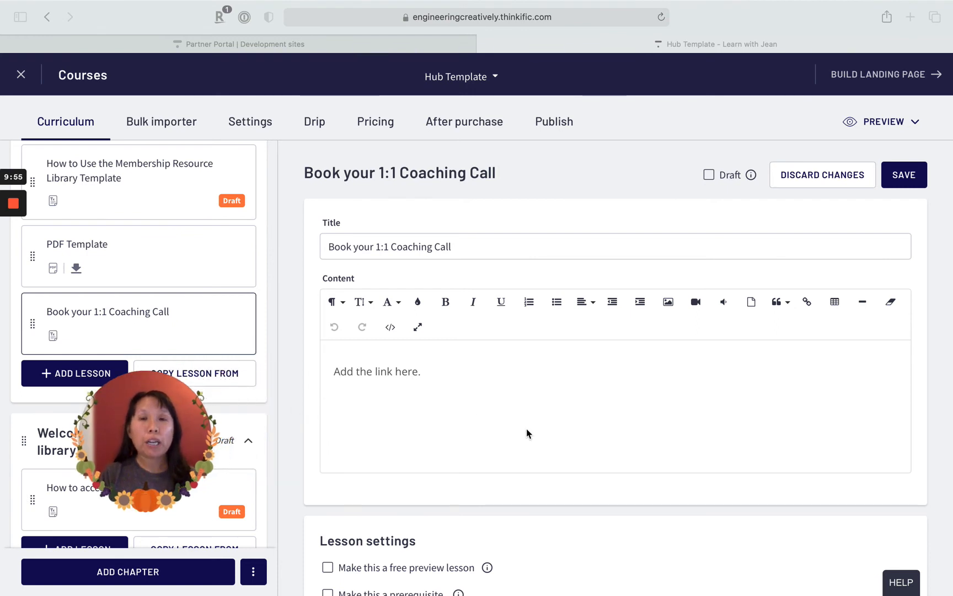
pyautogui.moveTo(161, 429); pyautogui.dragTo(319, 443)
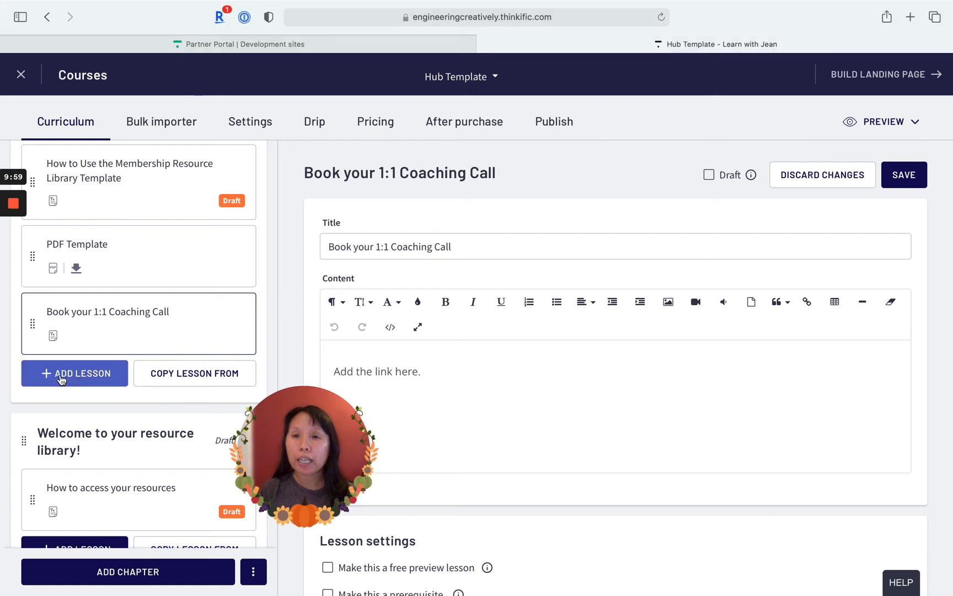
# - Add a text lesson titled "1:1 Coaching Call" below the "Book your 1:1 Coaching Call" lesson
pyautogui.click(63, 381)
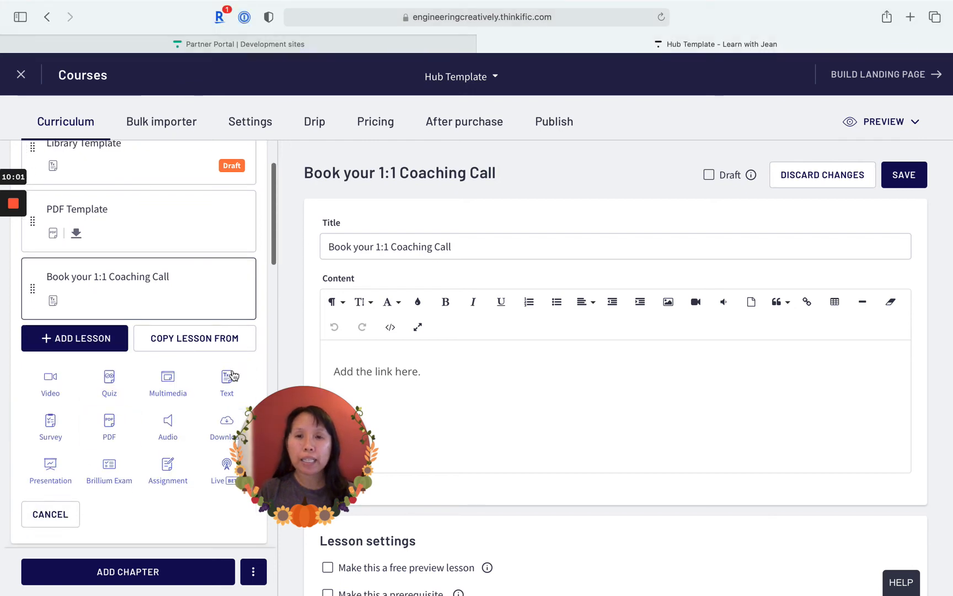
pyautogui.click(241, 399)
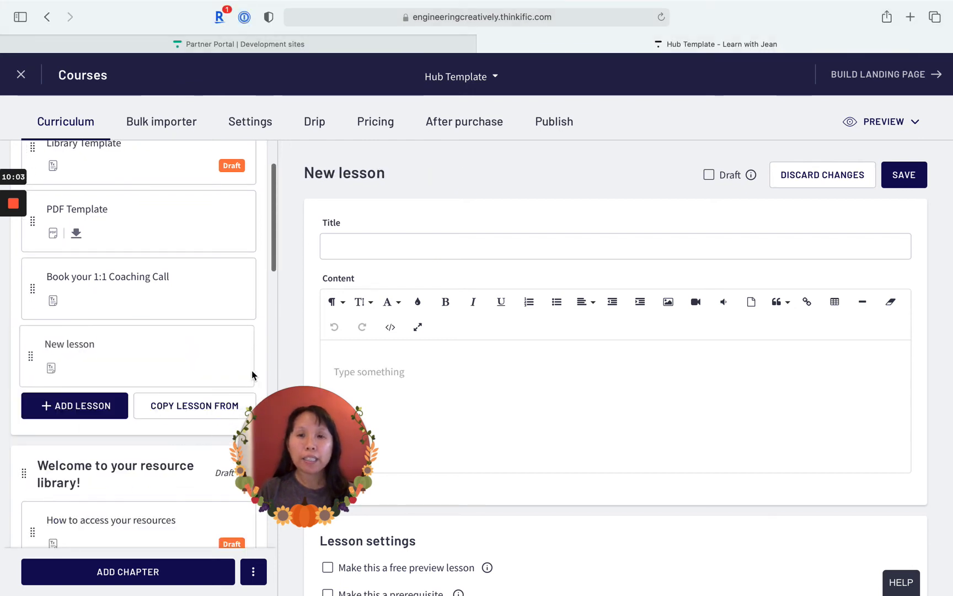
pyautogui.click(460, 247)
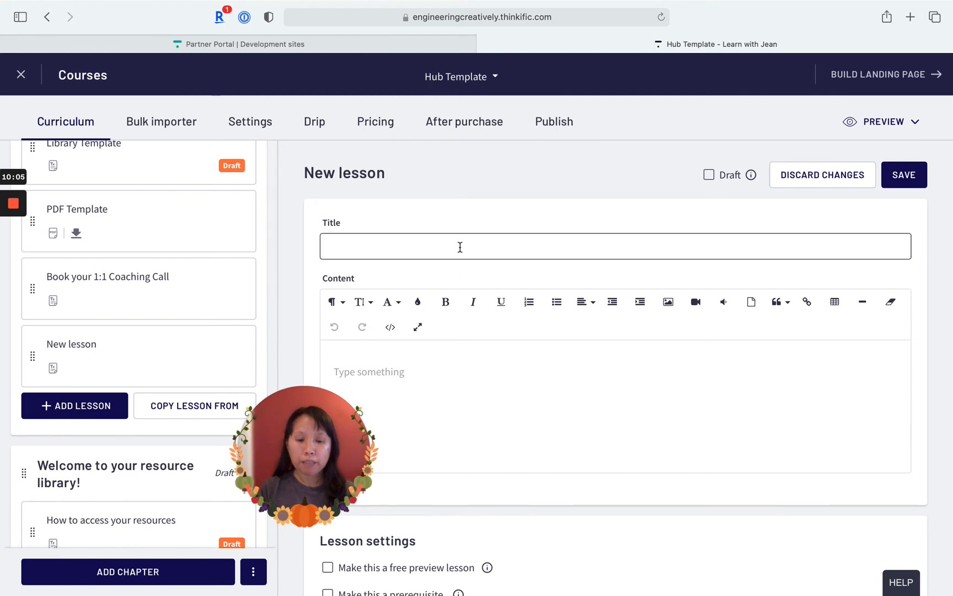
pyautogui.write('1:1 Coaching ')
pyautogui.write('C')
pyautogui.press('BackSpace')
pyautogui.write('aching Call')
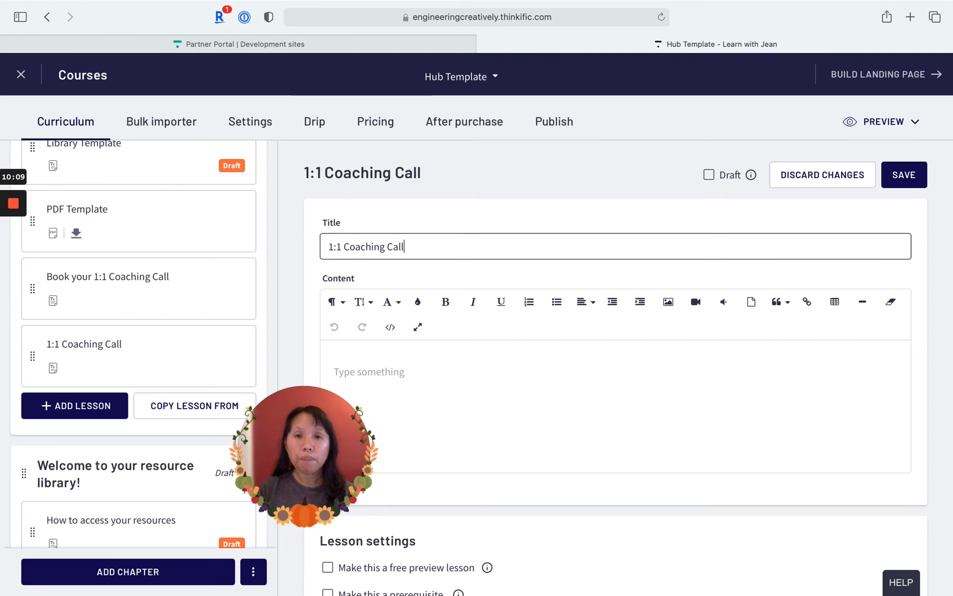
pyautogui.click(505, 388)
pyautogui.write('your')
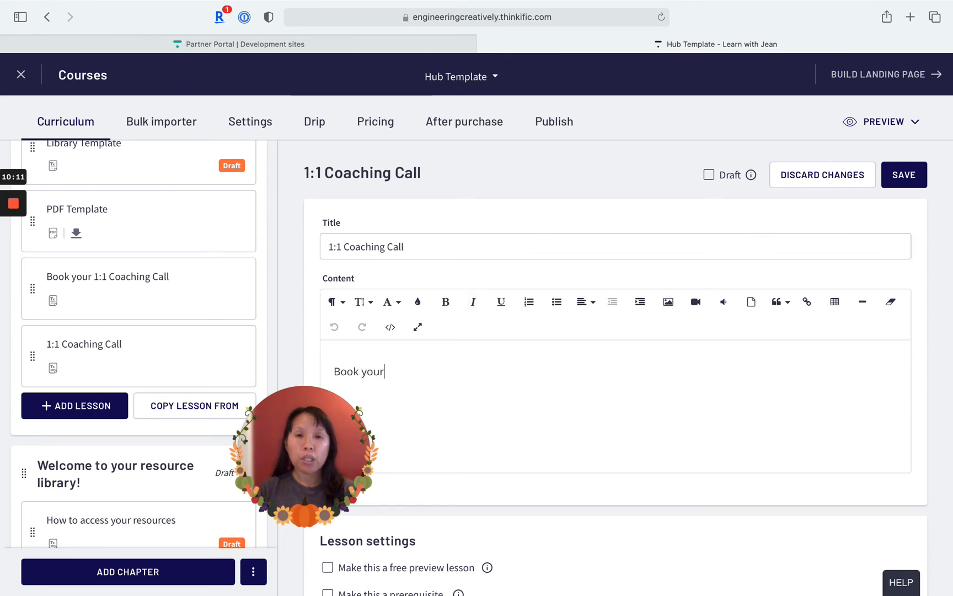
pyautogui.write('o')
pyautogui.press('BackSpace')
pyautogui.write('coachi')
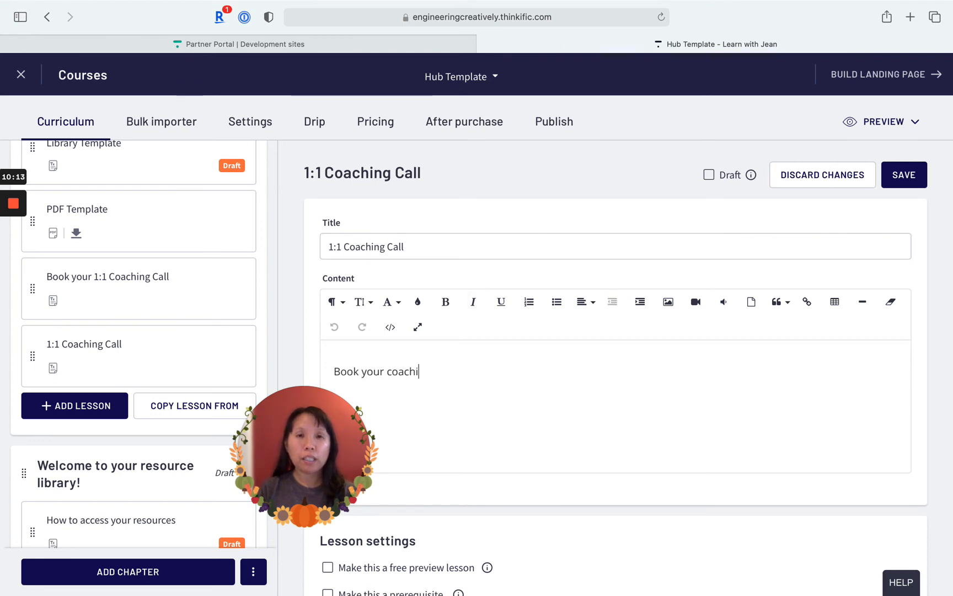
pyautogui.write('ng call here: ')
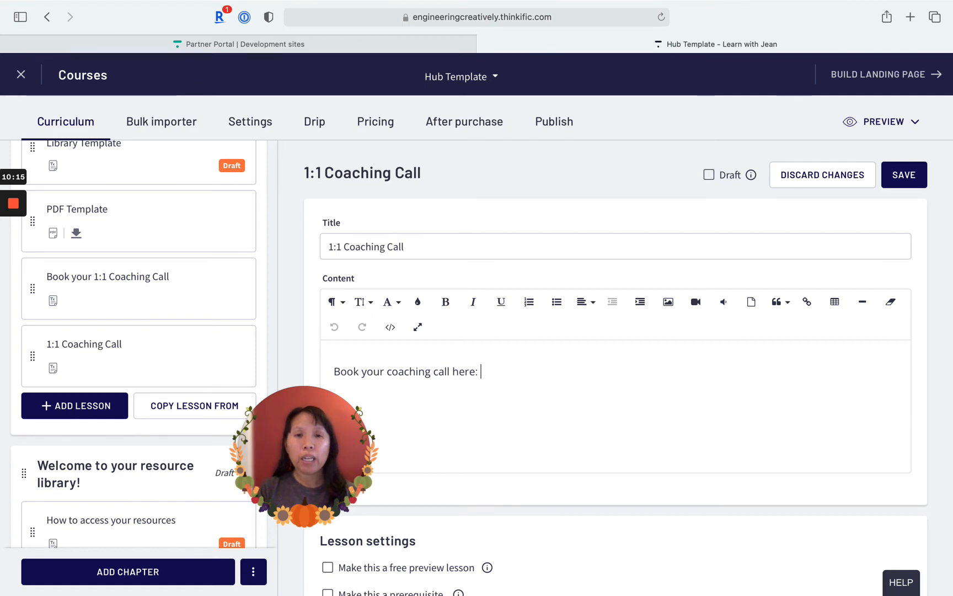
pyautogui.write('www.calend')
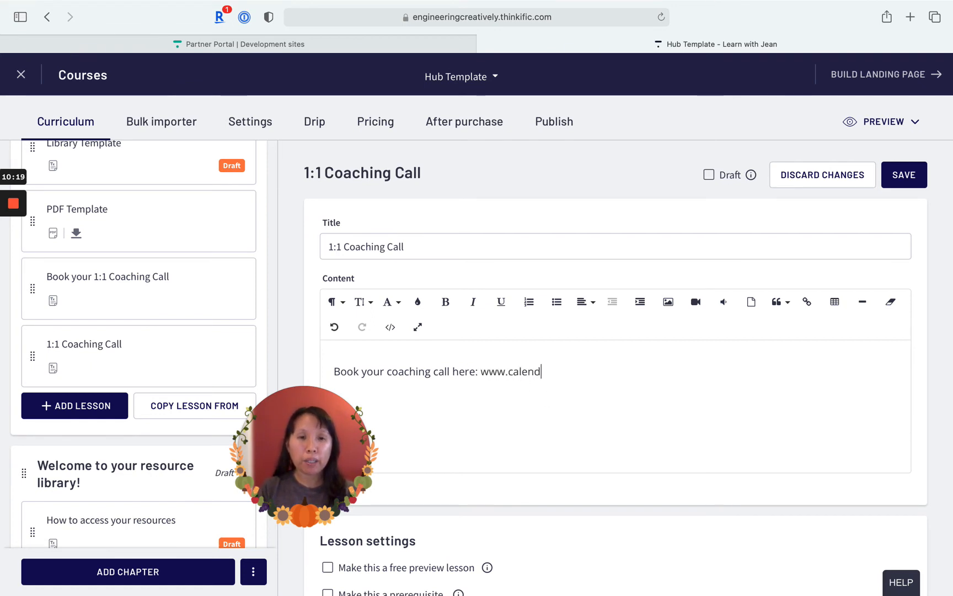
pyautogui.write('ly.com')
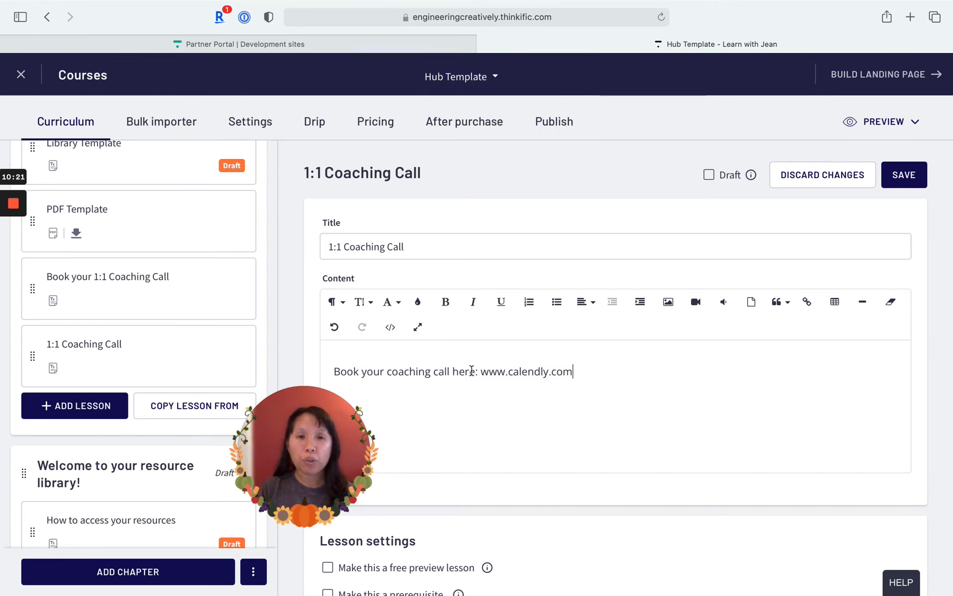
# - Link the word "here" in the lesson content to calendal.com, set to open in a new tab, and save the lesson
pyautogui.moveTo(475, 372); pyautogui.dragTo(456, 373)
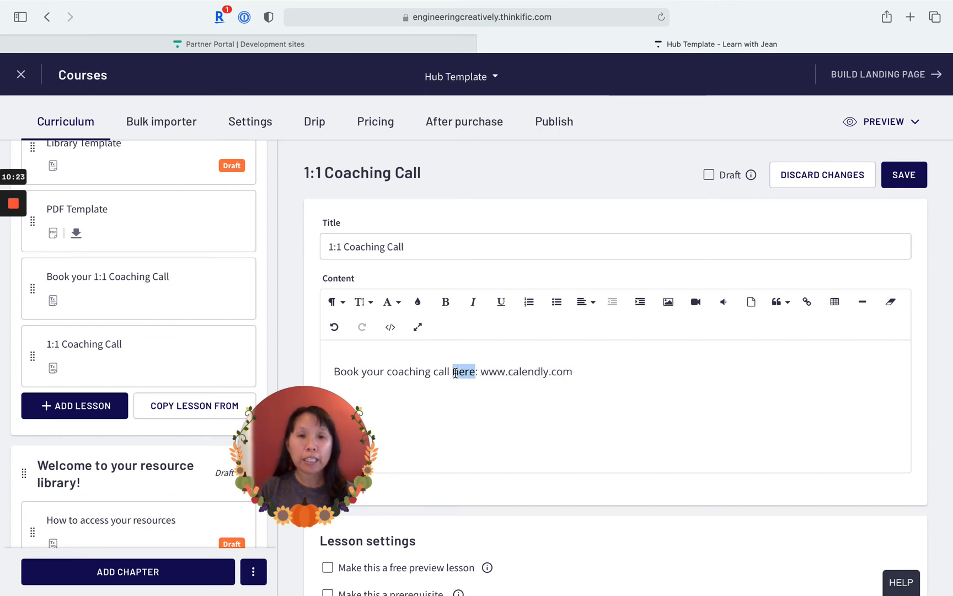
pyautogui.click(807, 302)
pyautogui.write('calendal.')
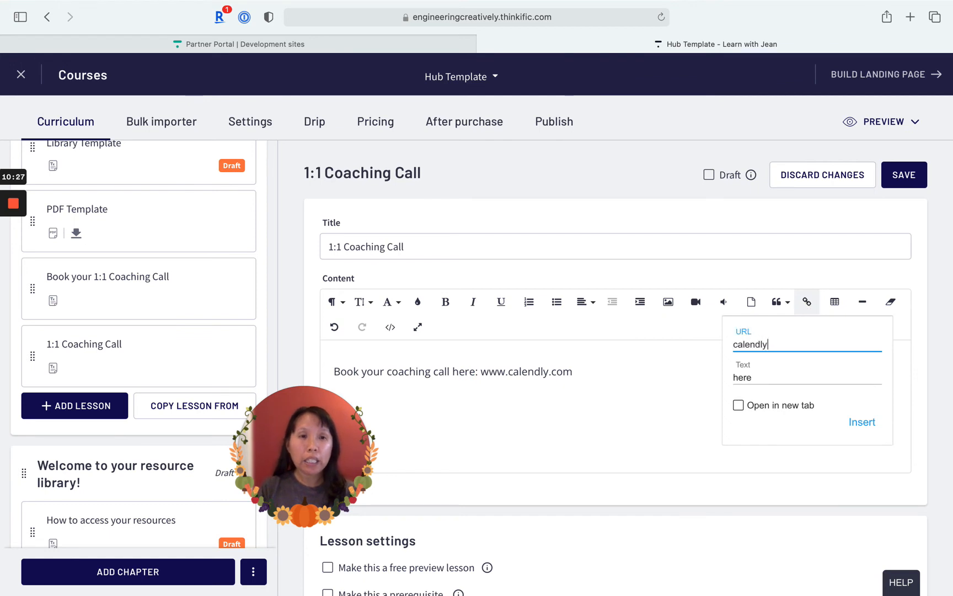
pyautogui.write('com')
pyautogui.click(738, 405)
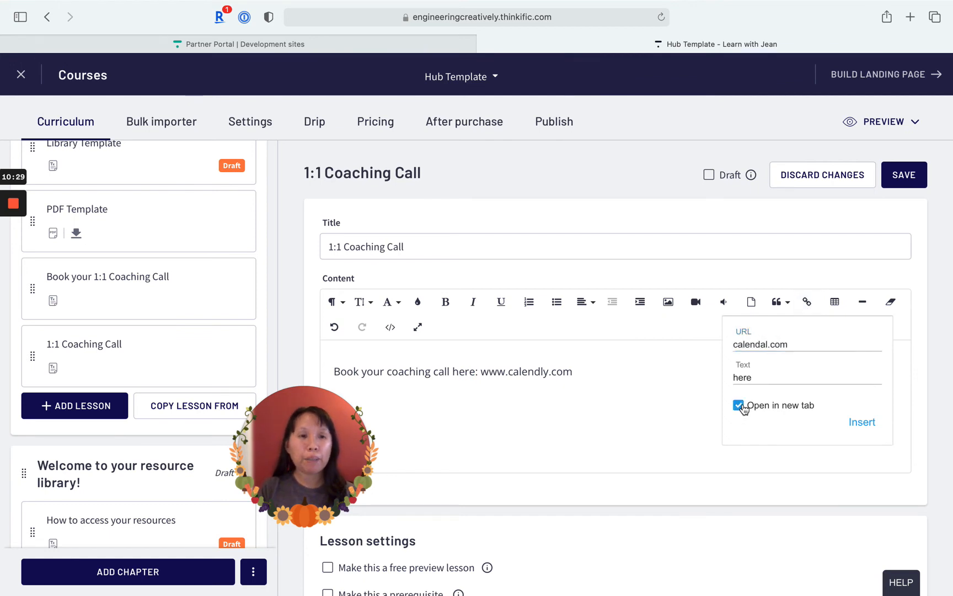
pyautogui.click(875, 426)
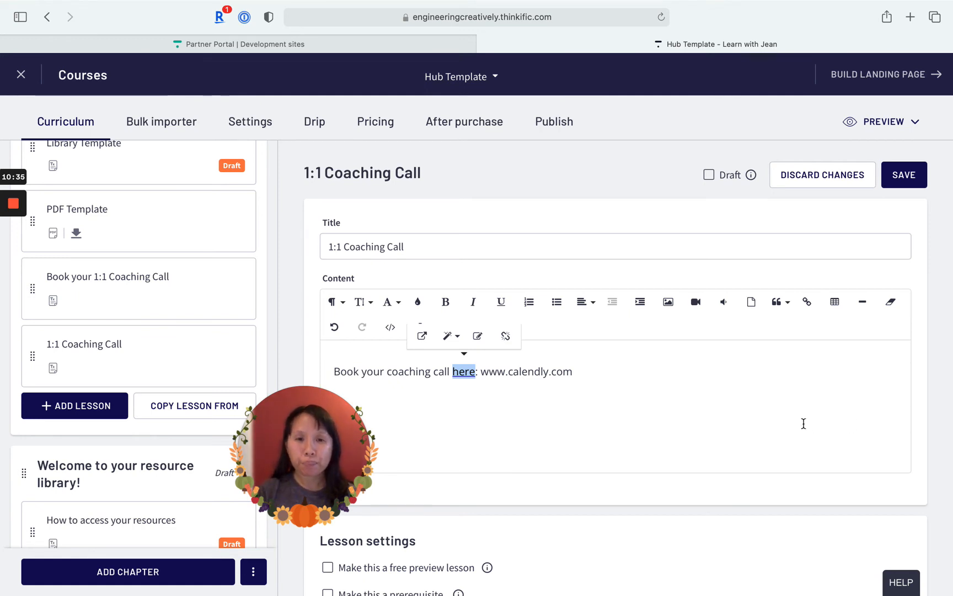
pyautogui.click(905, 175)
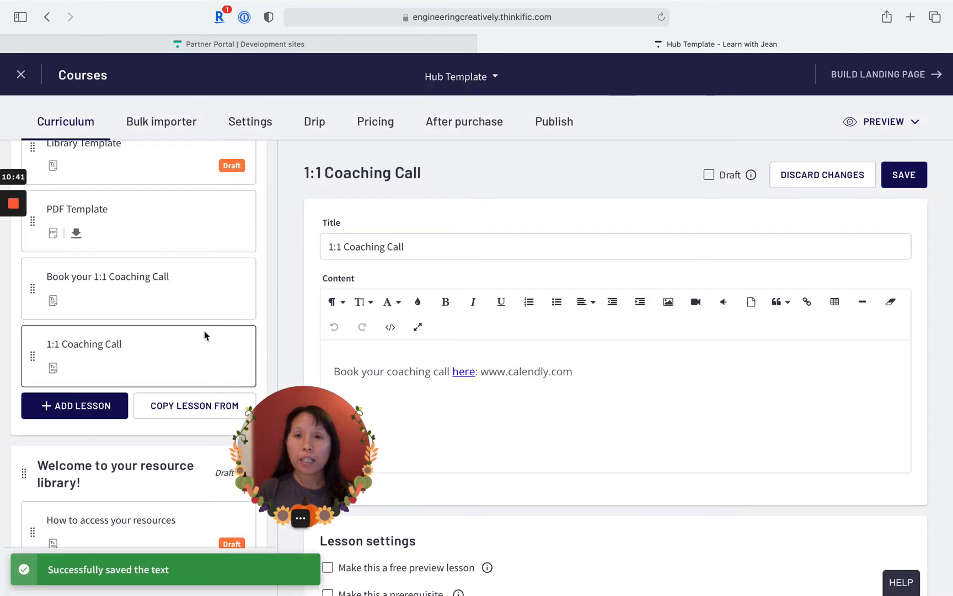
# - Compare the content of the "Book your 1:1 Coaching Call" lesson with that of the "1:1 Coaching Call" lesson
pyautogui.click(176, 292)
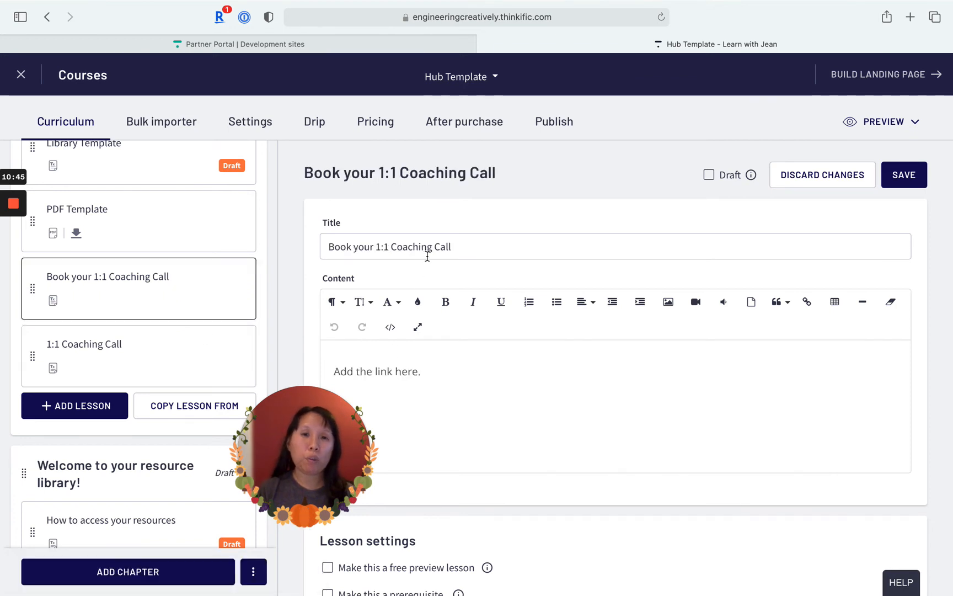
pyautogui.click(134, 361)
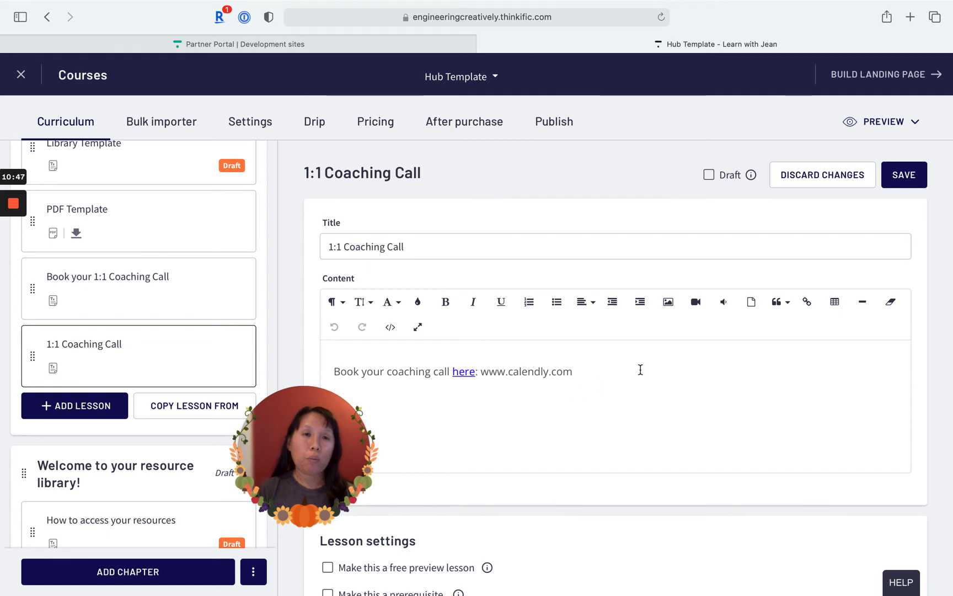
pyautogui.moveTo(297, 446)
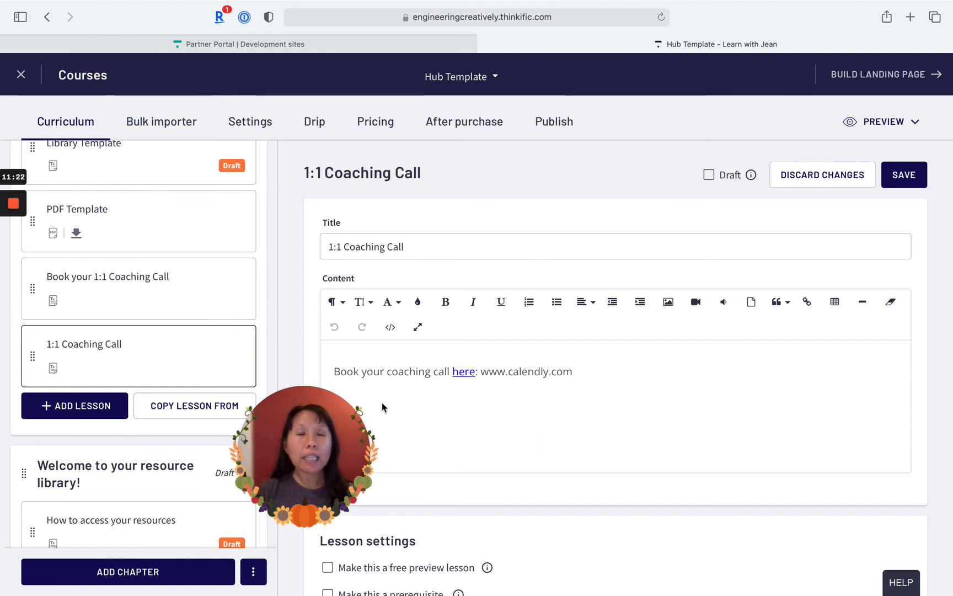
pyautogui.moveTo(370, 424)
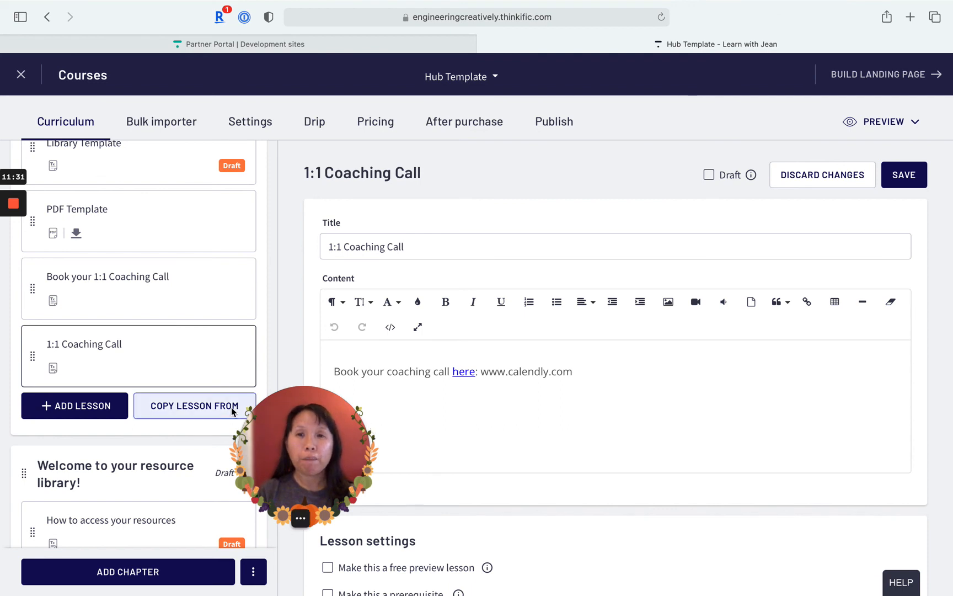
pyautogui.click(261, 453)
pyautogui.moveTo(261, 453); pyautogui.dragTo(169, 455)
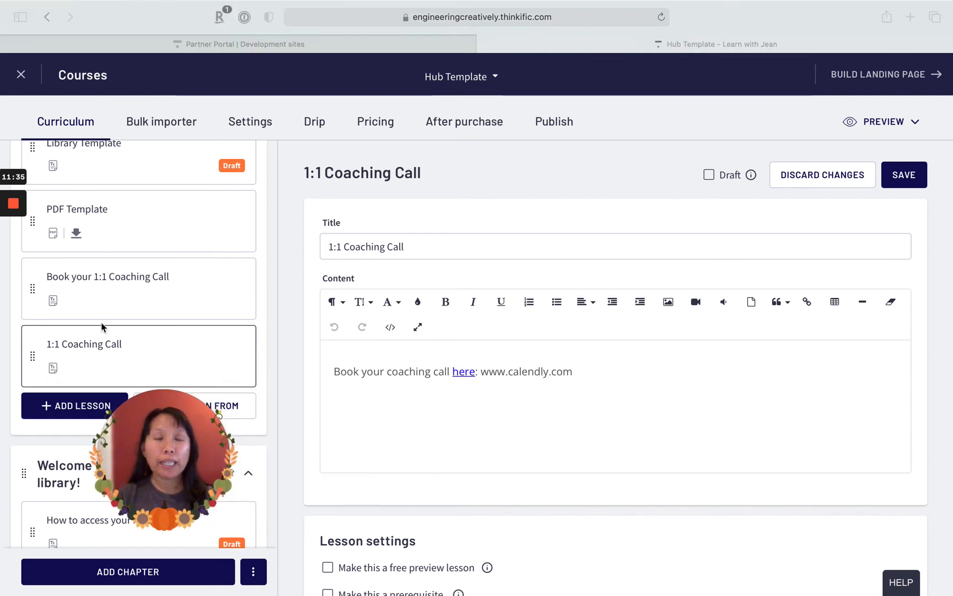
pyautogui.moveTo(167, 469)
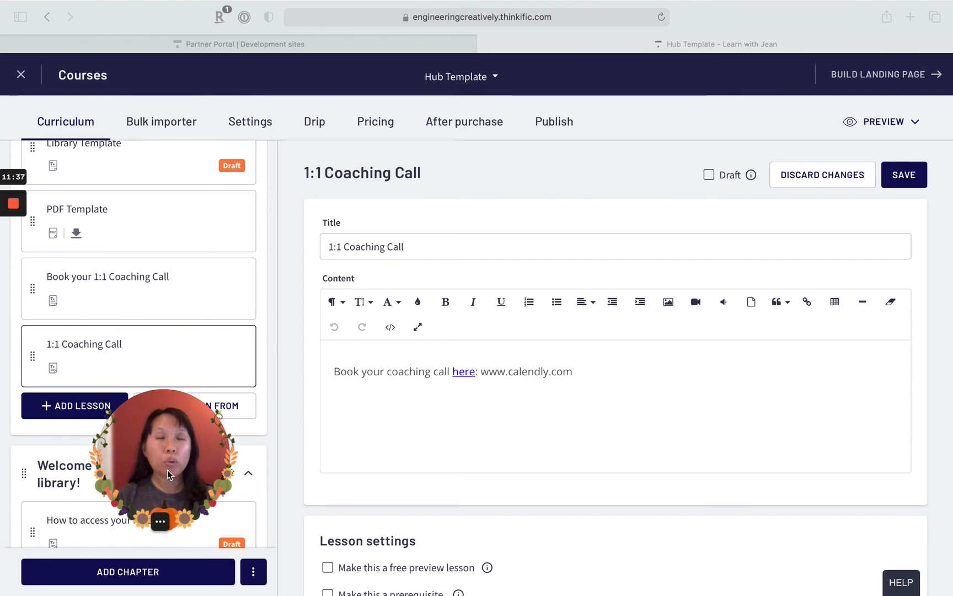
pyautogui.moveTo(13, 203)
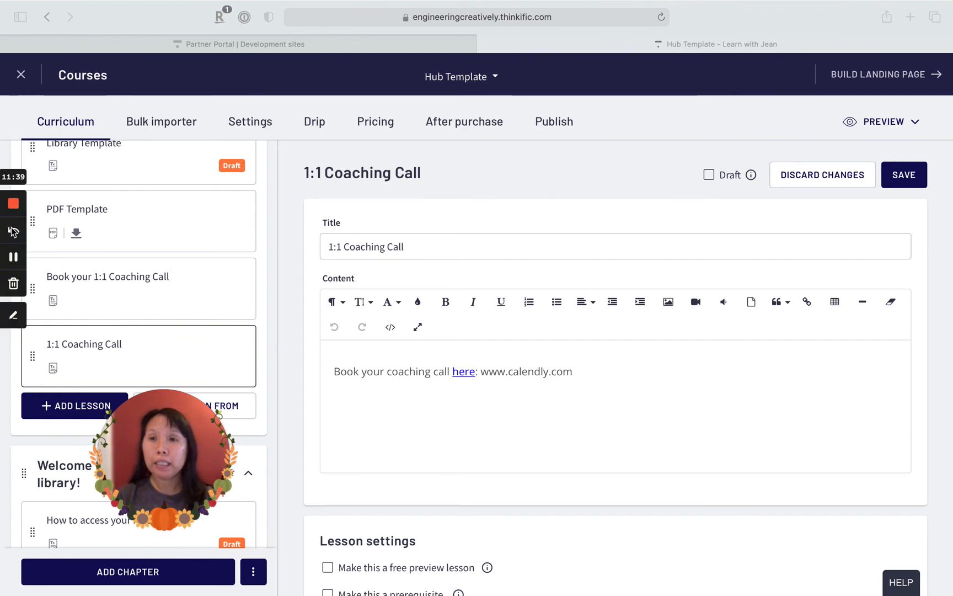
pyautogui.click(14, 257)
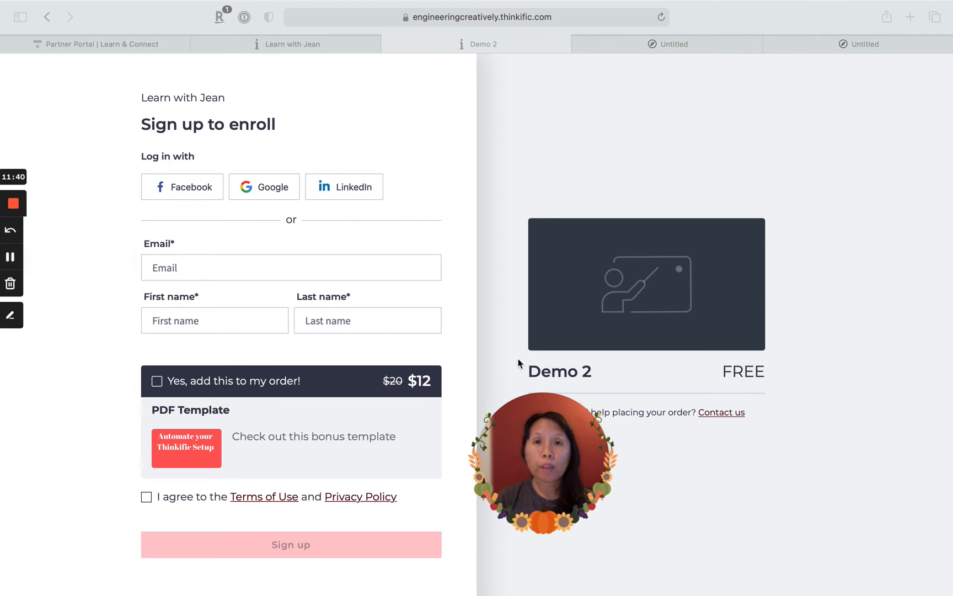
# - Add the PDF Template order bump on the Demo 2 checkout page and agree to the Terms of Use and Privacy Policy
pyautogui.moveTo(552, 462)
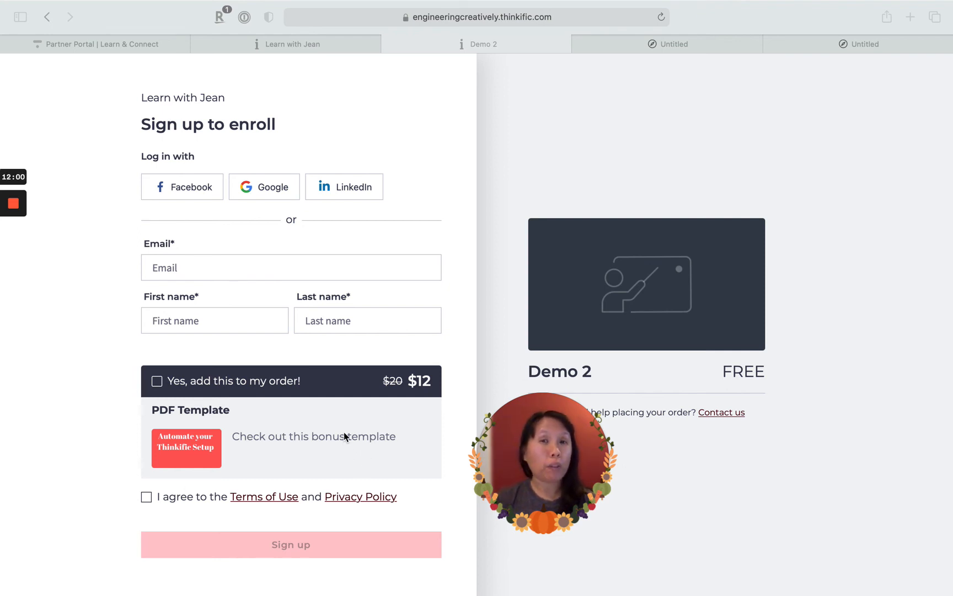
pyautogui.click(223, 267)
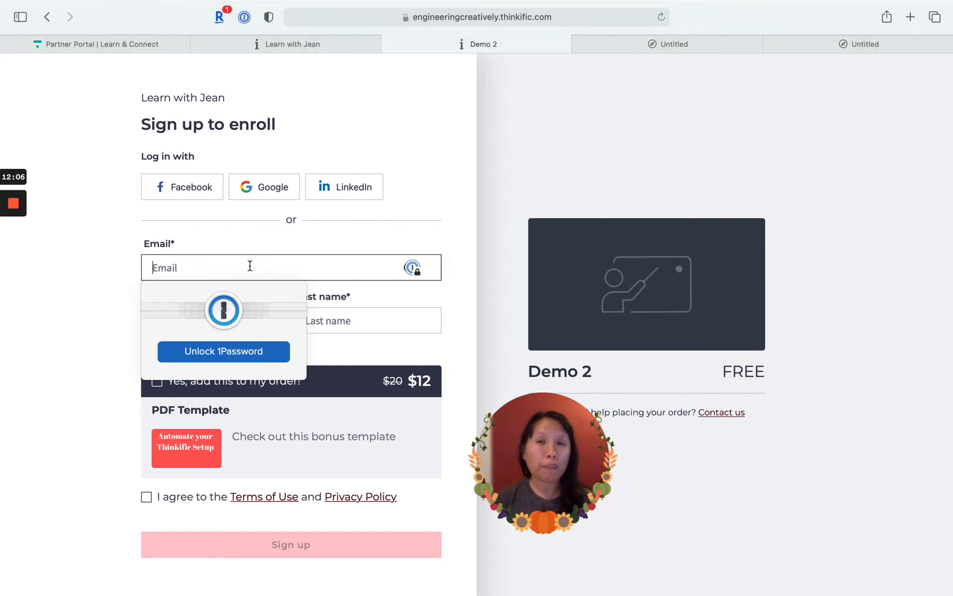
pyautogui.click(48, 293)
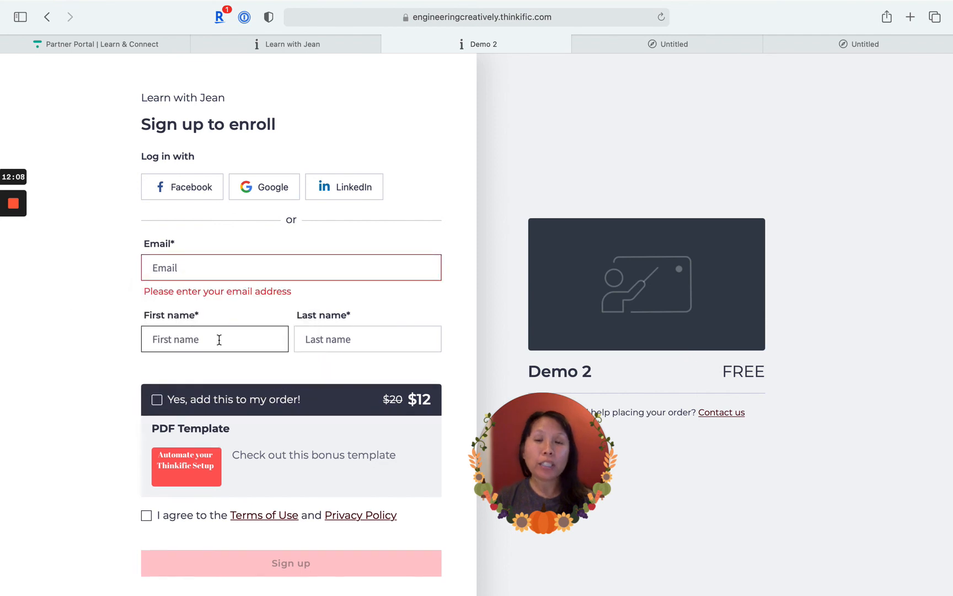
pyautogui.scroll(-3, 248, 342)
pyautogui.click(158, 351)
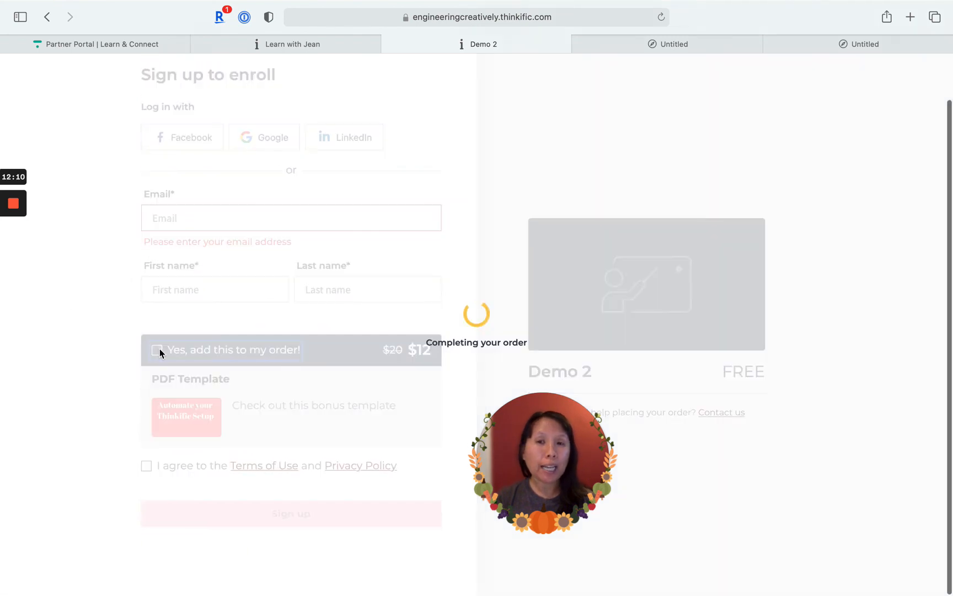
pyautogui.scroll(-2, 238, 396)
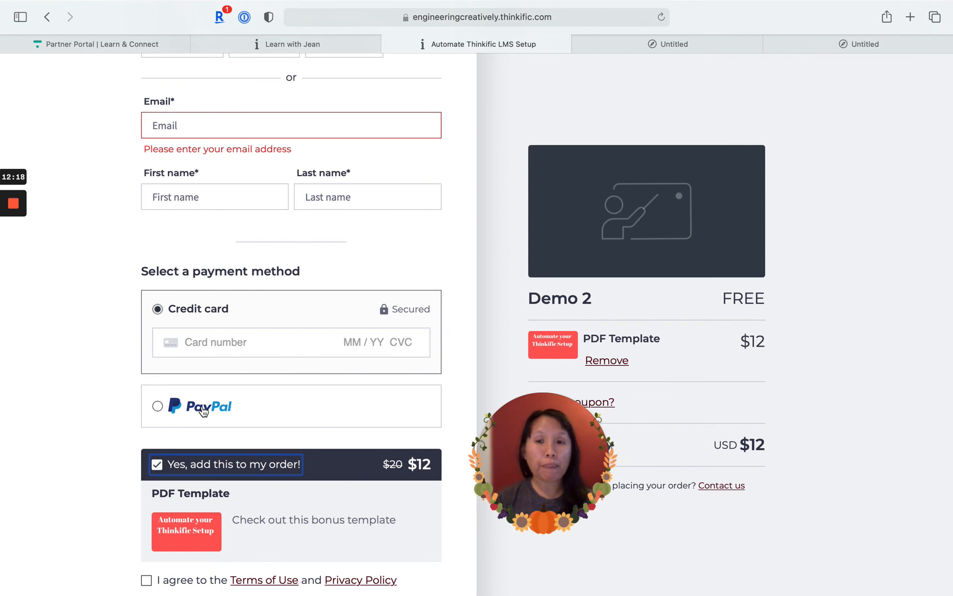
pyautogui.scroll(-3, 203, 412)
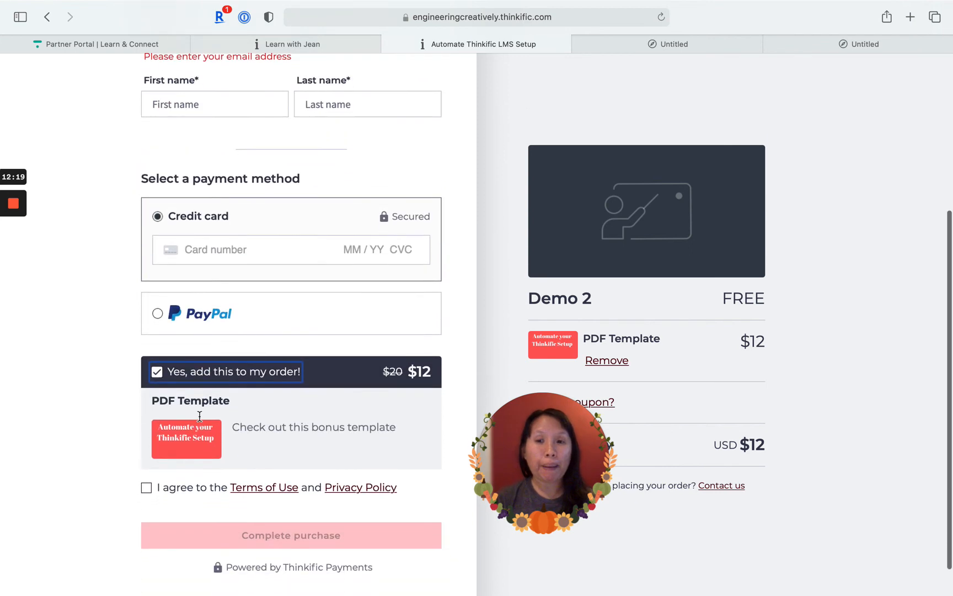
pyautogui.click(147, 489)
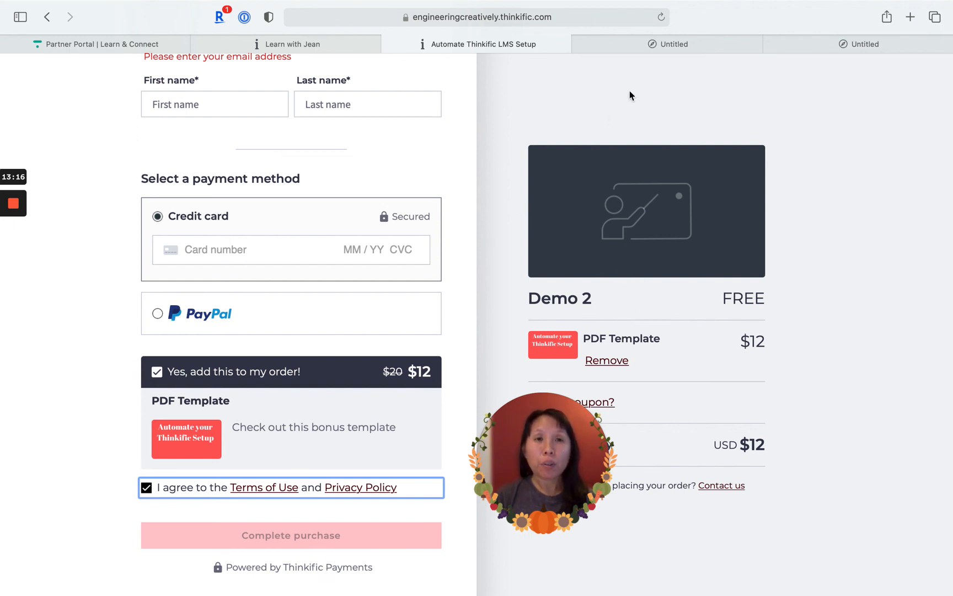
pyautogui.moveTo(20, 223)
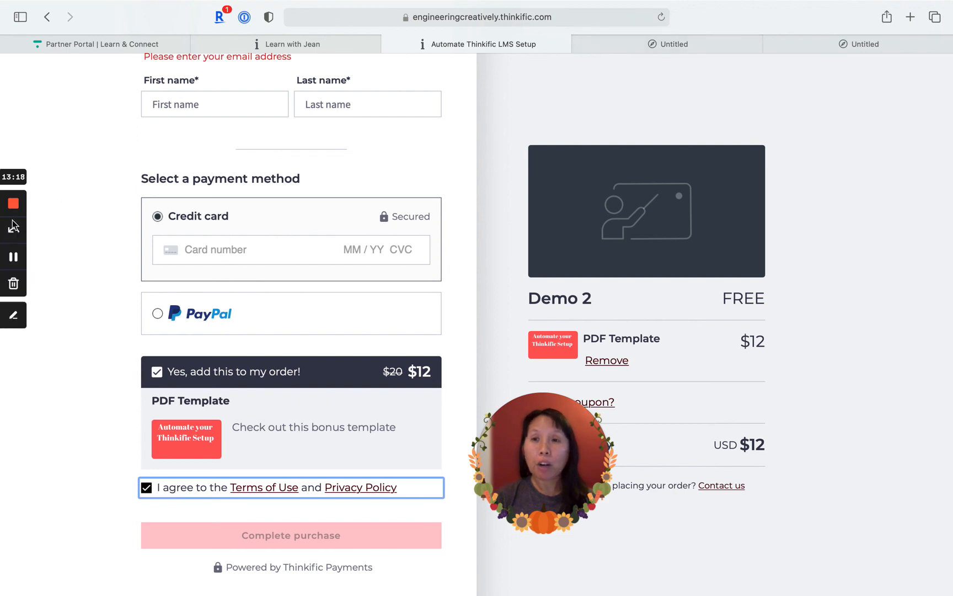
pyautogui.click(13, 257)
pyautogui.click(14, 257)
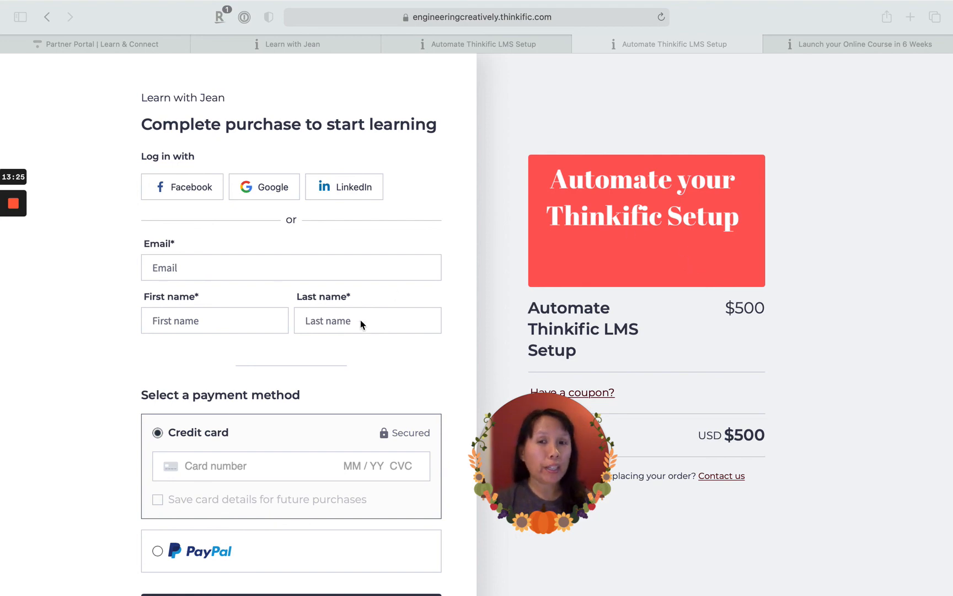
# - Examine the payment methods and the "Free Course -Donations Welcomed" order bump on the Automate Thinkific LMS Setup checkout page
pyautogui.scroll(-5, 361, 324)
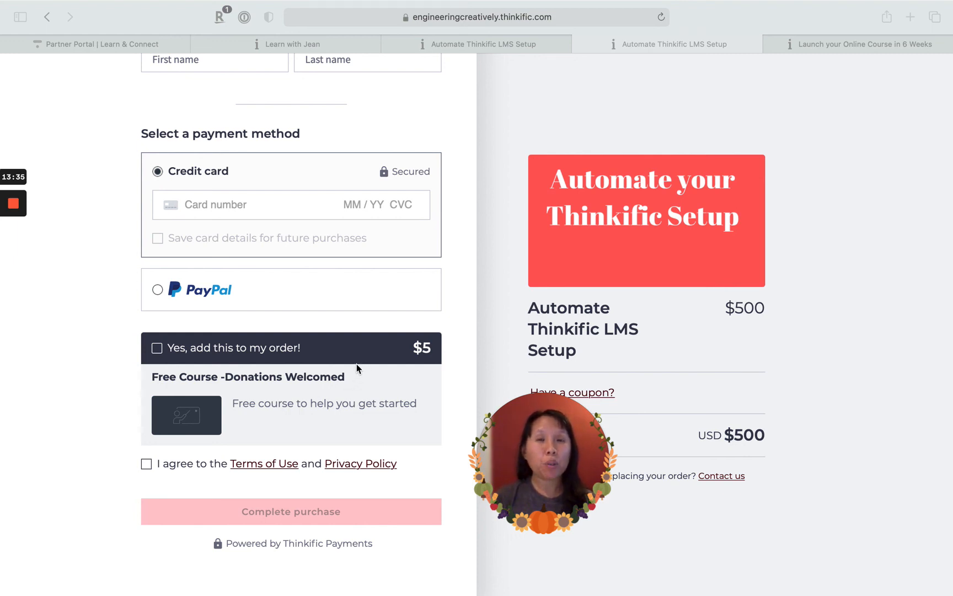
pyautogui.scroll(2, 357, 364)
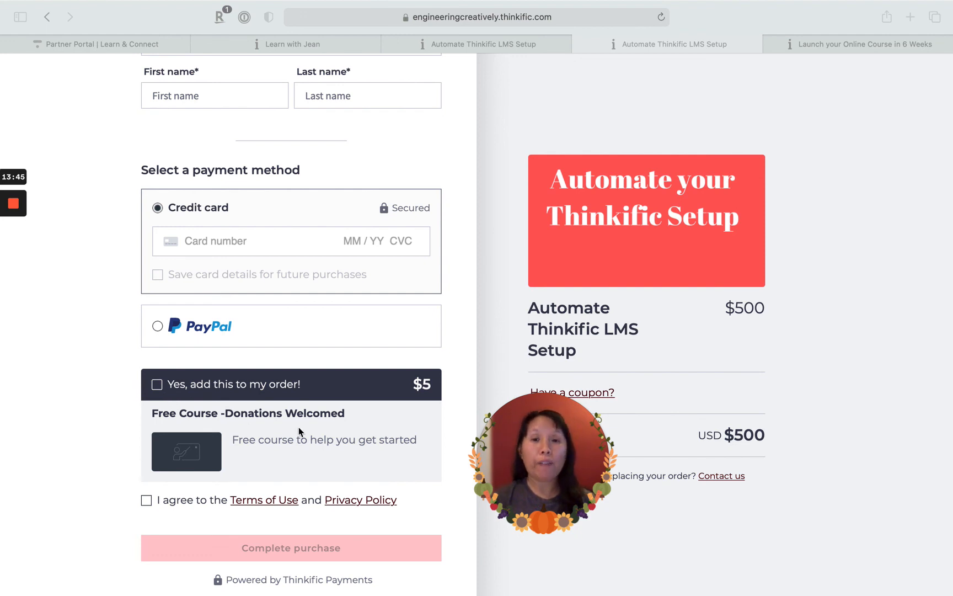
pyautogui.scroll(-2, 299, 427)
pyautogui.scroll(8, 299, 427)
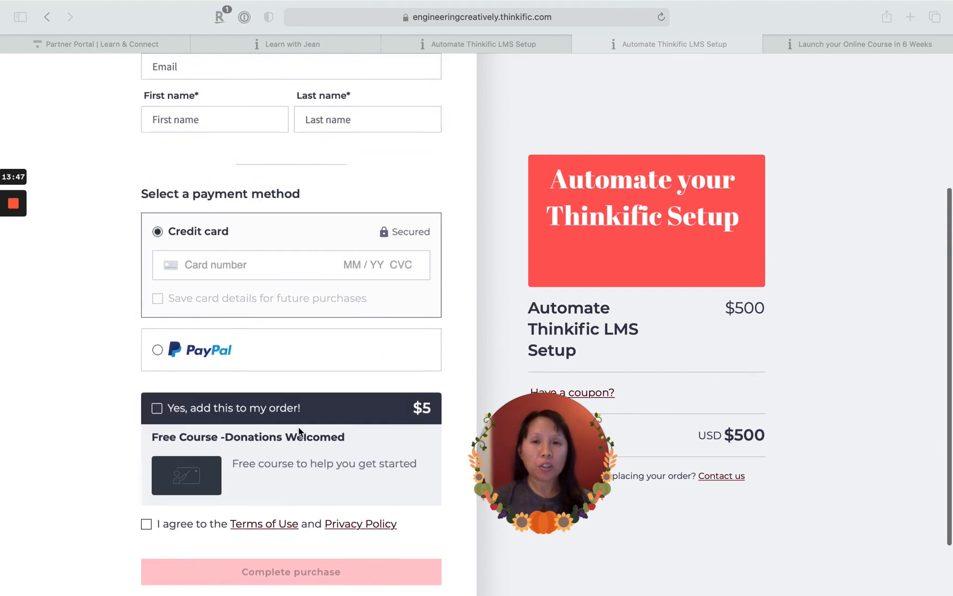
pyautogui.scroll(-5, 298, 427)
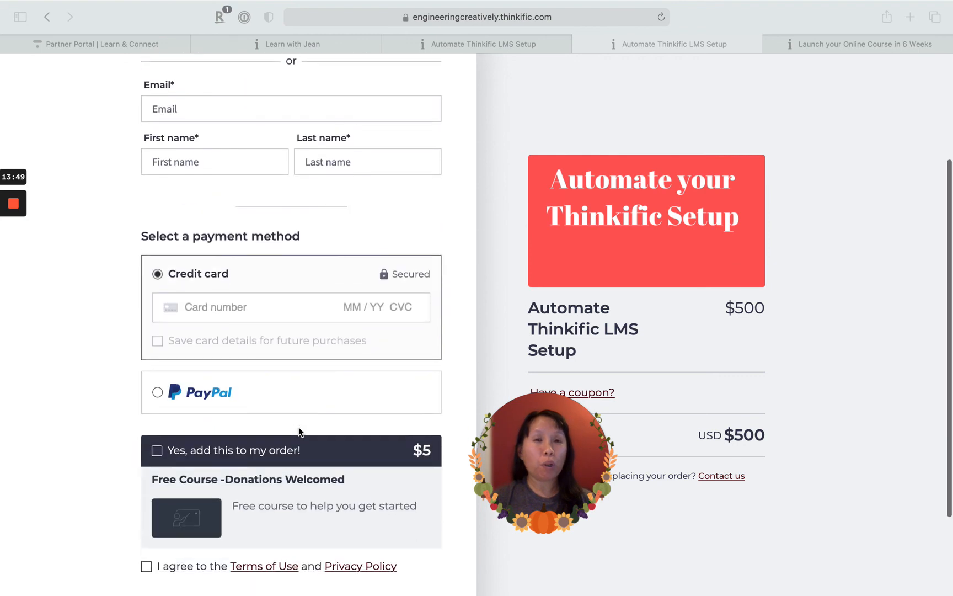
# - Try to add the "Free Course -Donations Welcomed" order bump on the Automate Thinkific LMS Setup checkout page
pyautogui.scroll(-3, 712, 399)
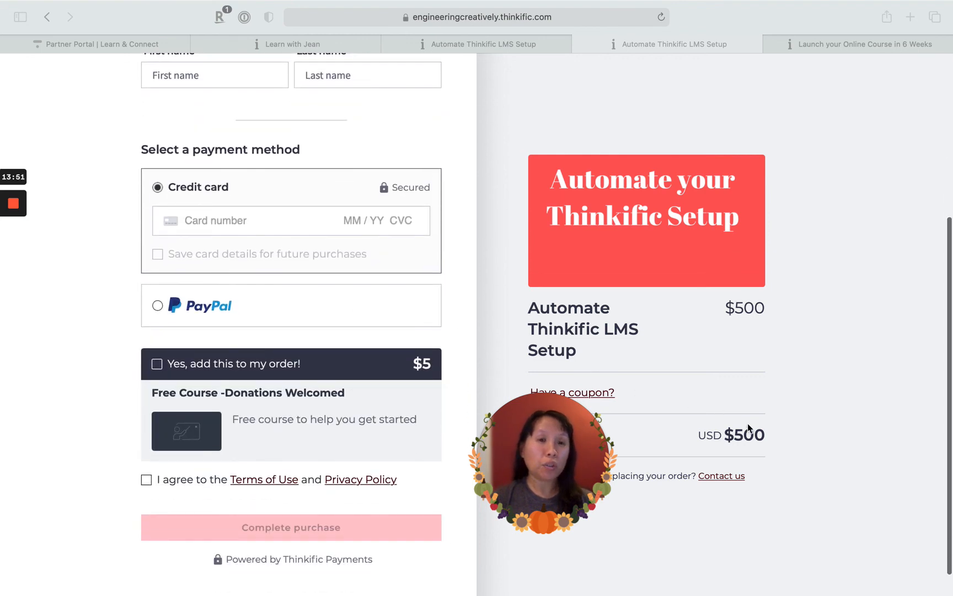
pyautogui.click(158, 368)
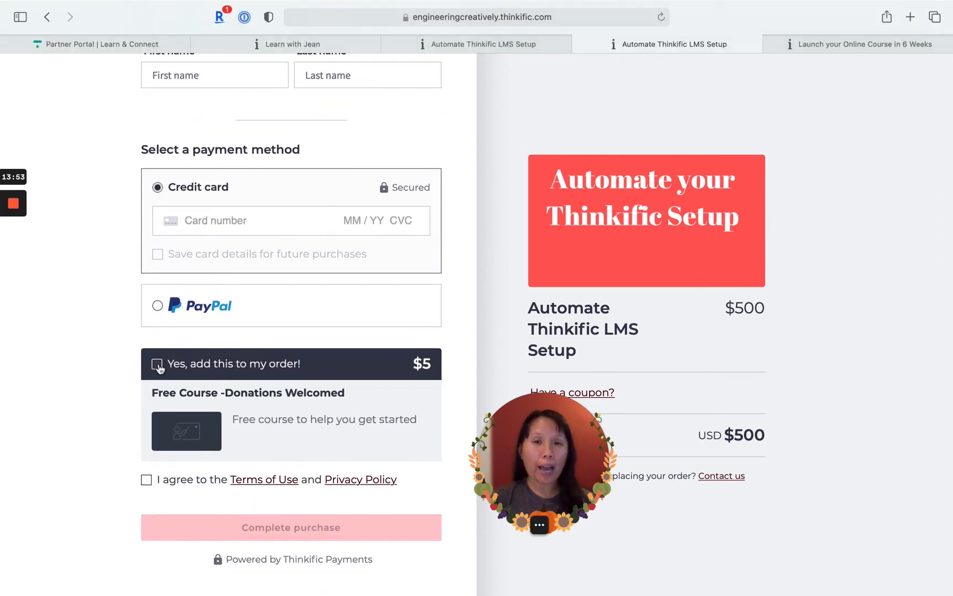
pyautogui.click(158, 366)
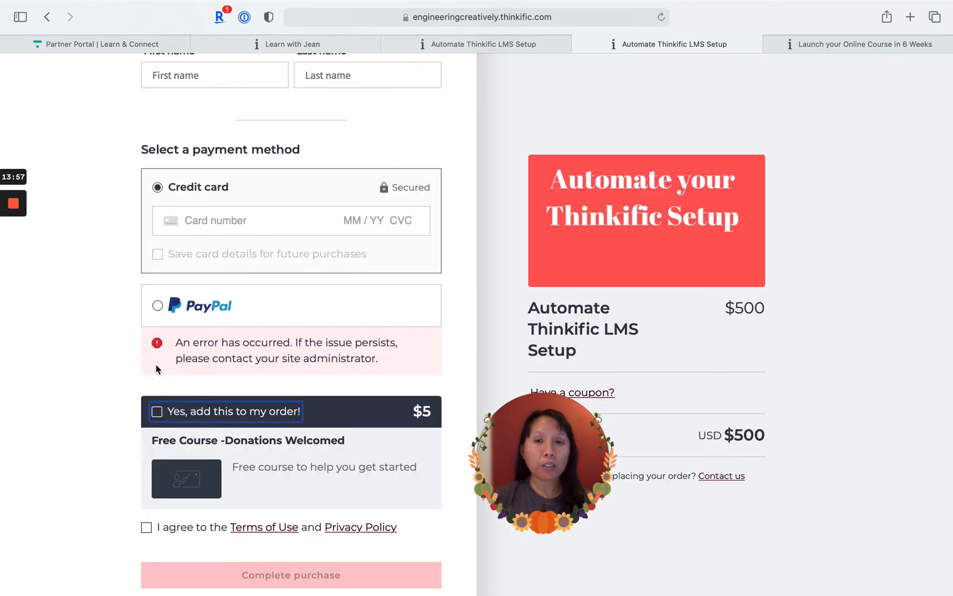
pyautogui.scroll(2, 155, 359)
pyautogui.scroll(3, 229, 174)
pyautogui.click(222, 136)
pyautogui.scroll(2, 241, 145)
pyautogui.scroll(-5, 182, 395)
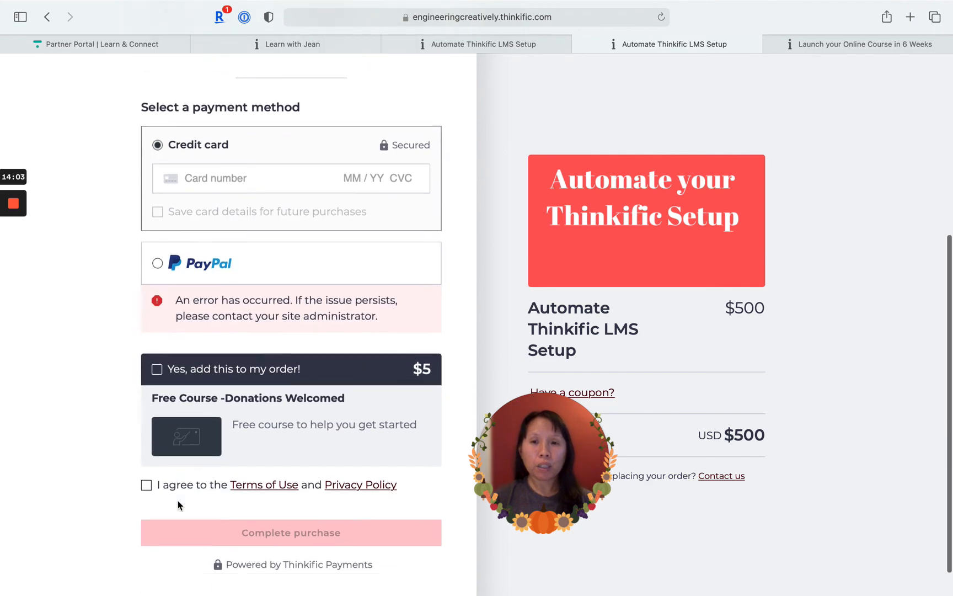
# - Agree to the Terms of Use and Privacy Policy and retry adding the "Free Course -Donations Welcomed" order bump
pyautogui.click(157, 369)
pyautogui.click(146, 504)
pyautogui.click(156, 389)
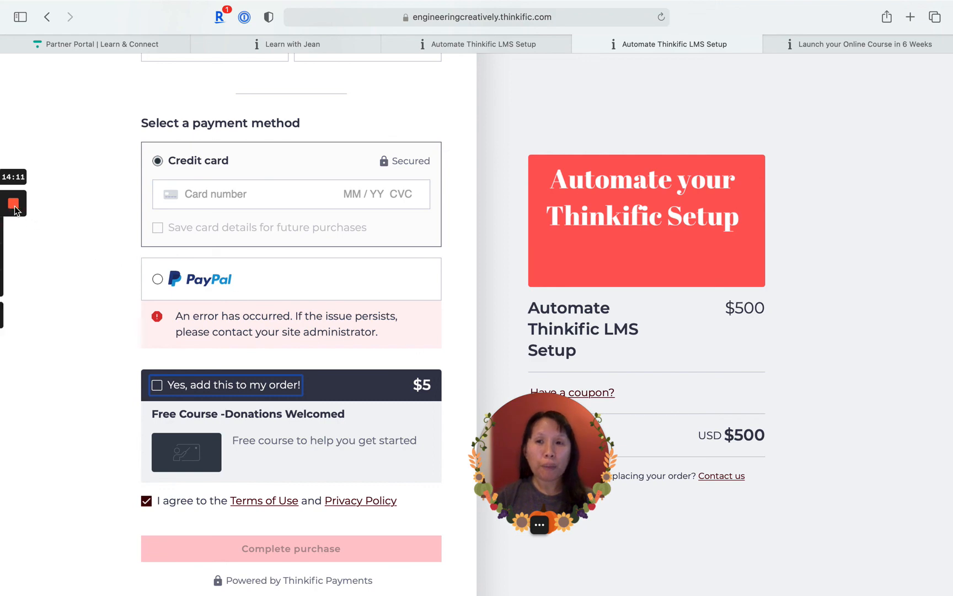
pyautogui.moveTo(13, 205)
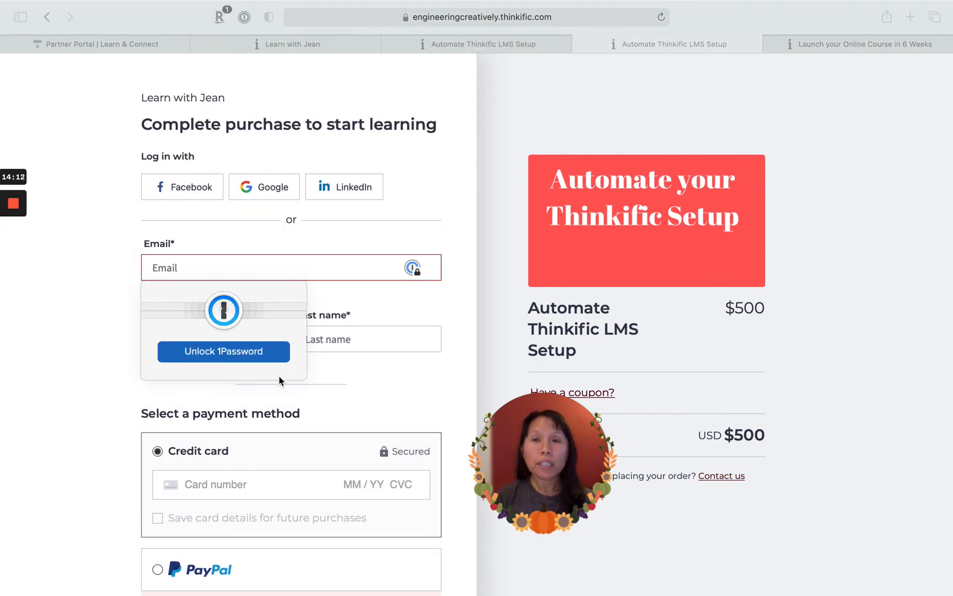
pyautogui.scroll(-5, 377, 395)
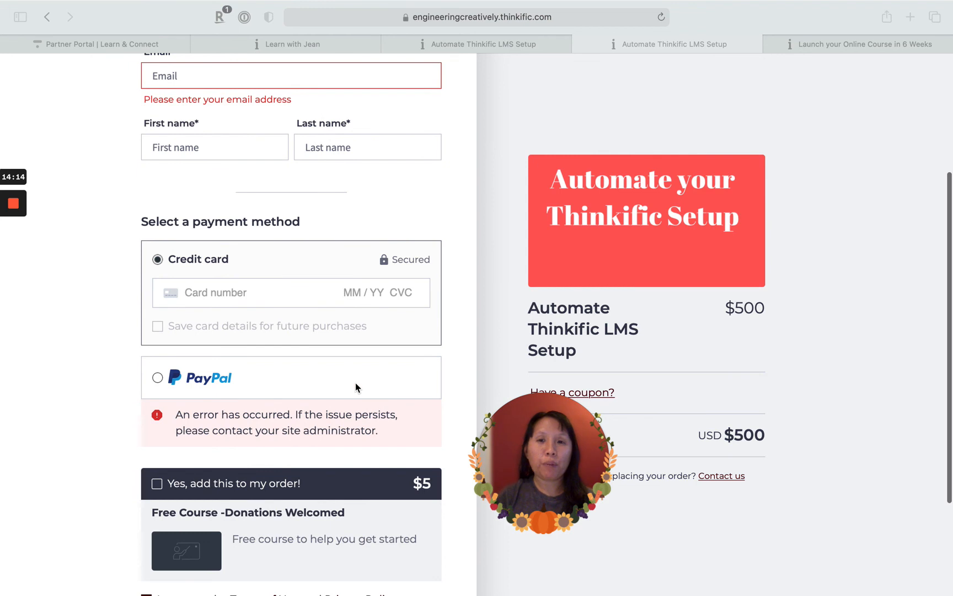
pyautogui.scroll(-1, 335, 457)
pyautogui.scroll(1, 335, 457)
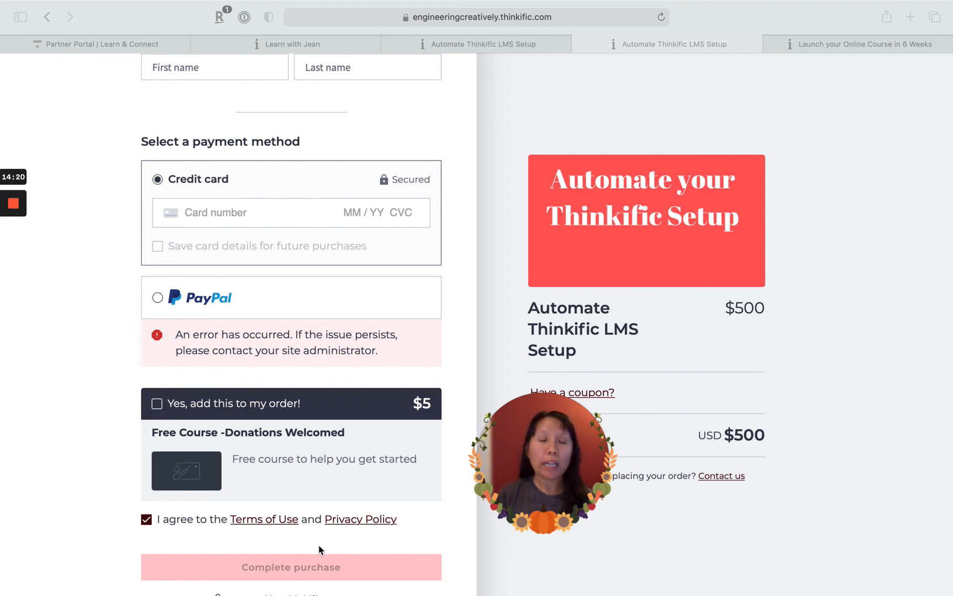
pyautogui.scroll(5, 737, 453)
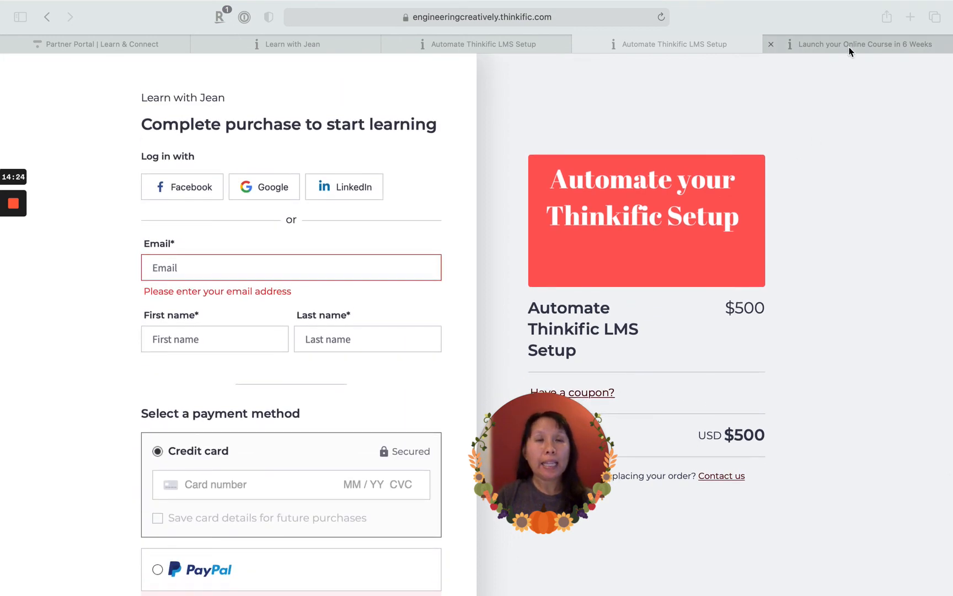
# - On the Launch your Online Course in 6 Weeks checkout page, add the 1:1 Coaching order bump and agree to the Terms of Use and Privacy Policy
pyautogui.click(849, 47)
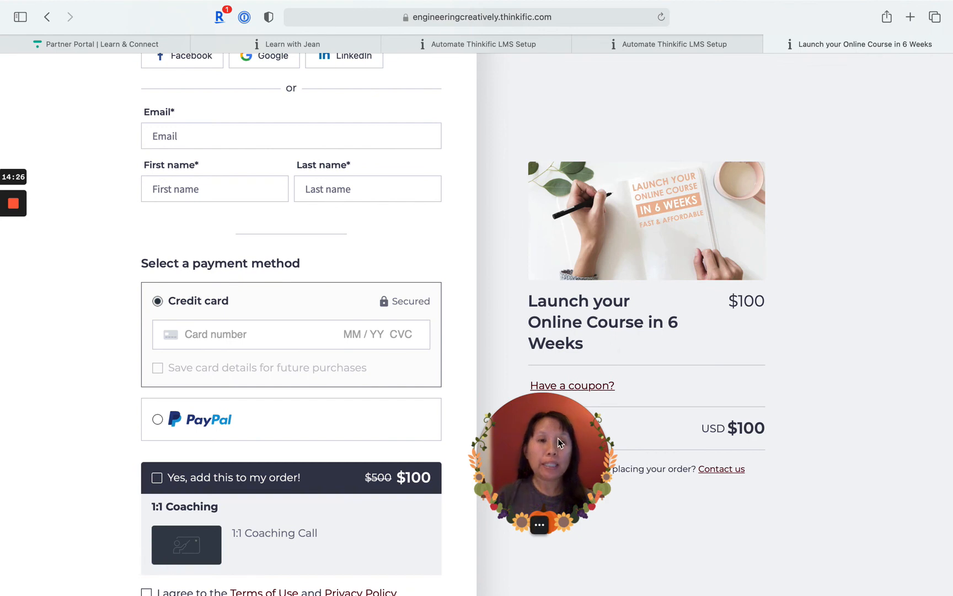
pyautogui.moveTo(575, 421); pyautogui.dragTo(488, 421)
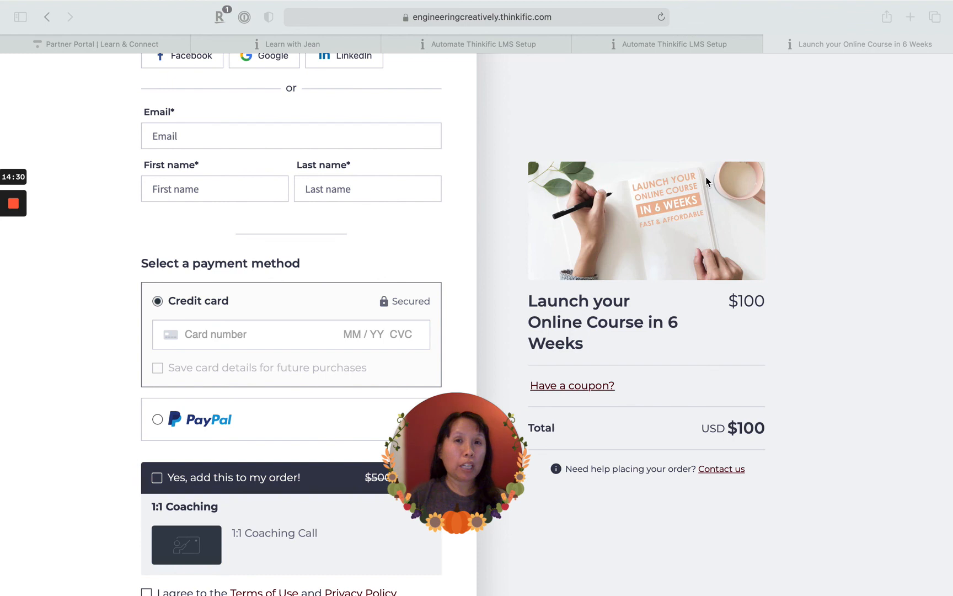
pyautogui.scroll(3, 676, 313)
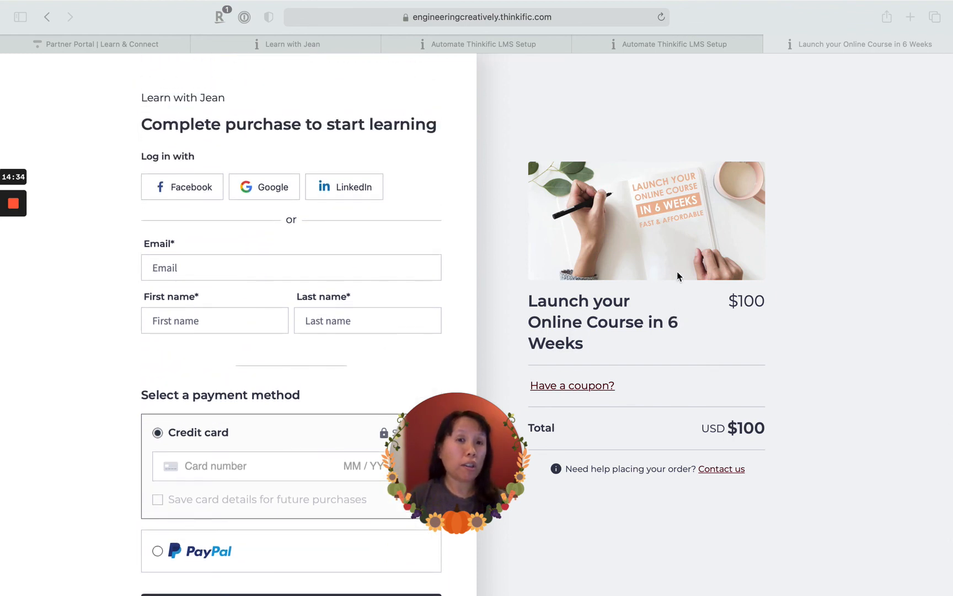
pyautogui.scroll(-3, 298, 362)
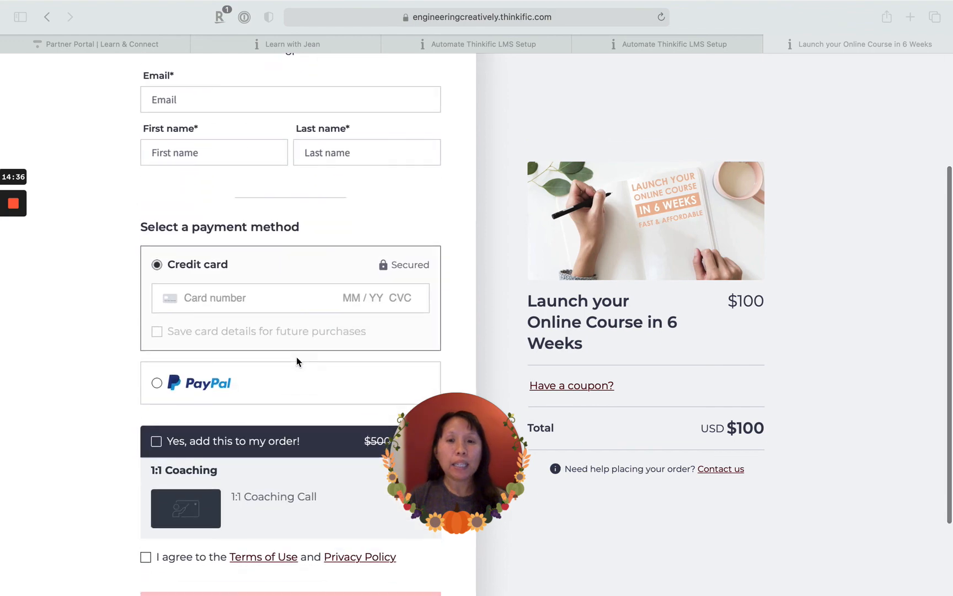
pyautogui.scroll(-2, 297, 362)
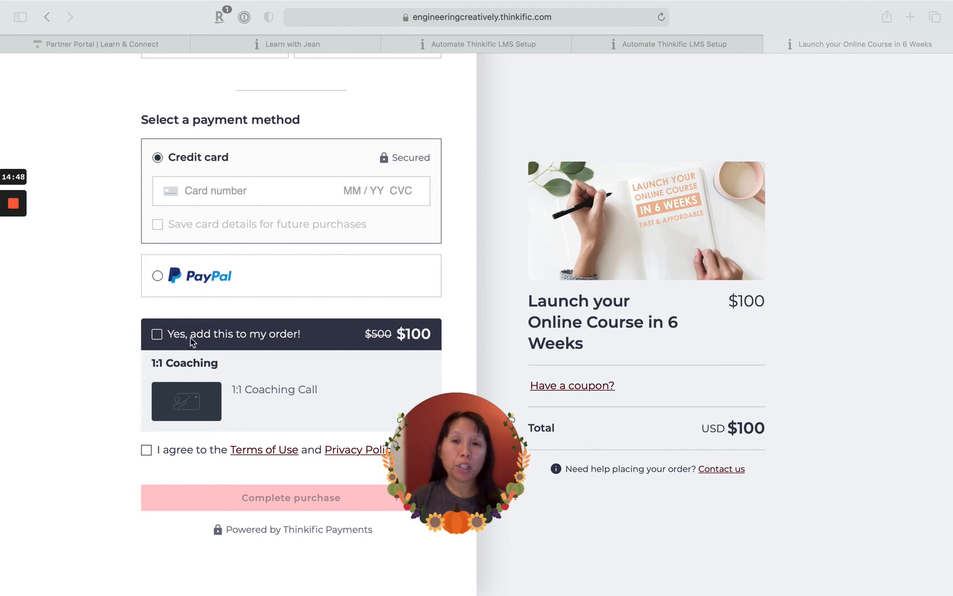
pyautogui.click(155, 335)
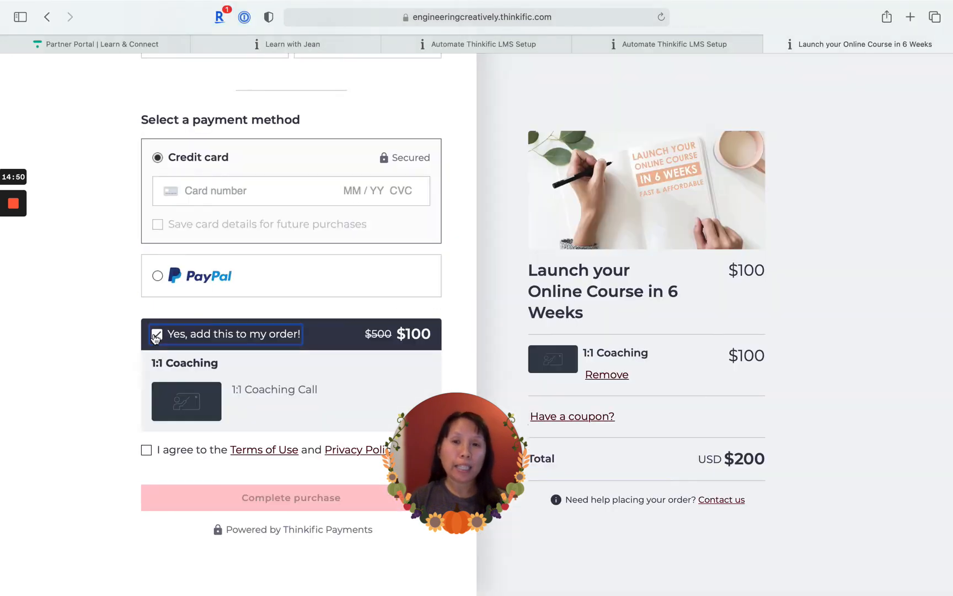
pyautogui.click(147, 451)
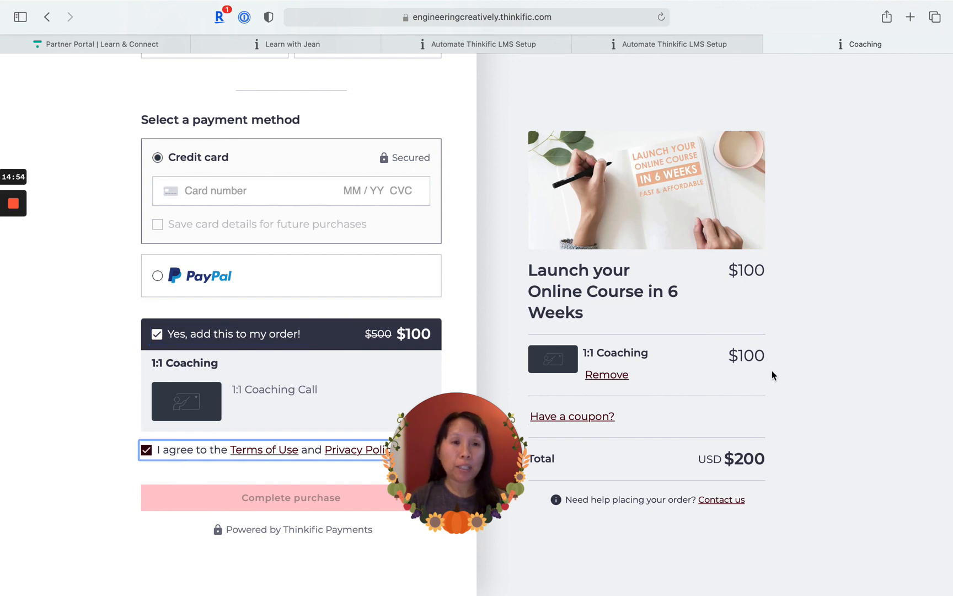
# - Examine the checkout form and the order summary of Launch your Online Course in 6 Weeks with the 1:1 Coaching bump
pyautogui.scroll(5, 771, 372)
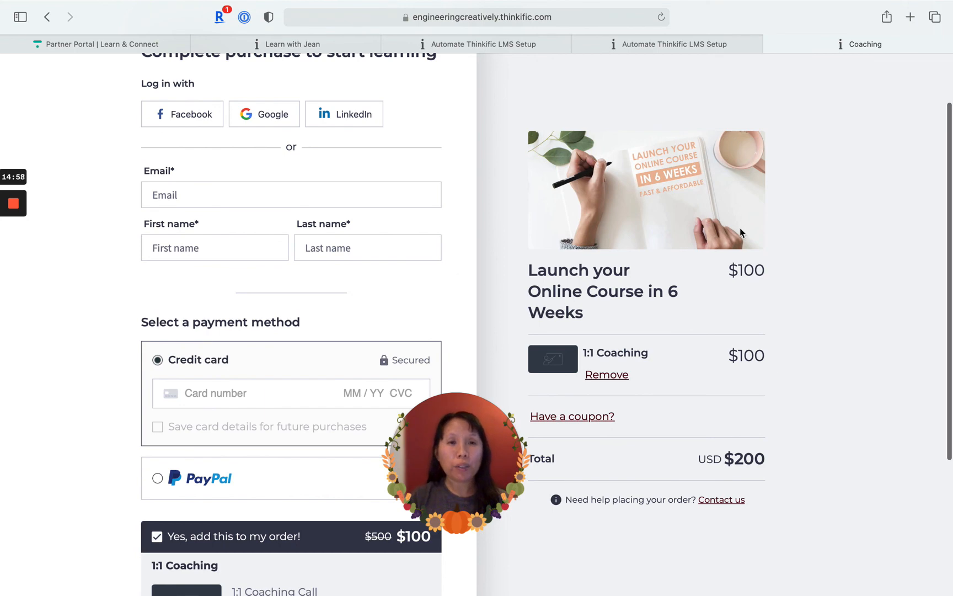
pyautogui.scroll(-1, 679, 318)
pyautogui.scroll(-4, 672, 324)
pyautogui.scroll(-2, 672, 325)
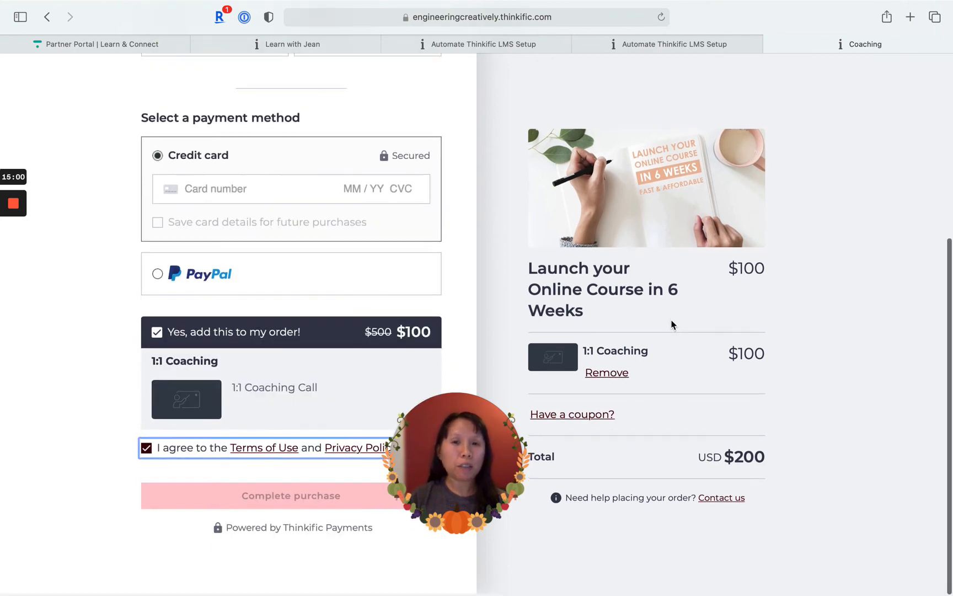
pyautogui.scroll(5, 672, 324)
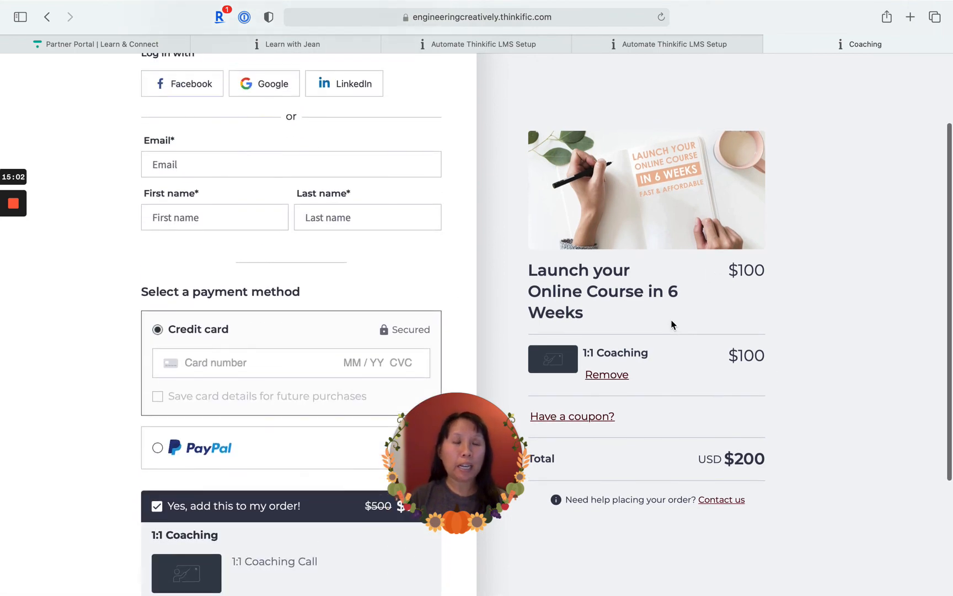
pyautogui.scroll(-4, 672, 324)
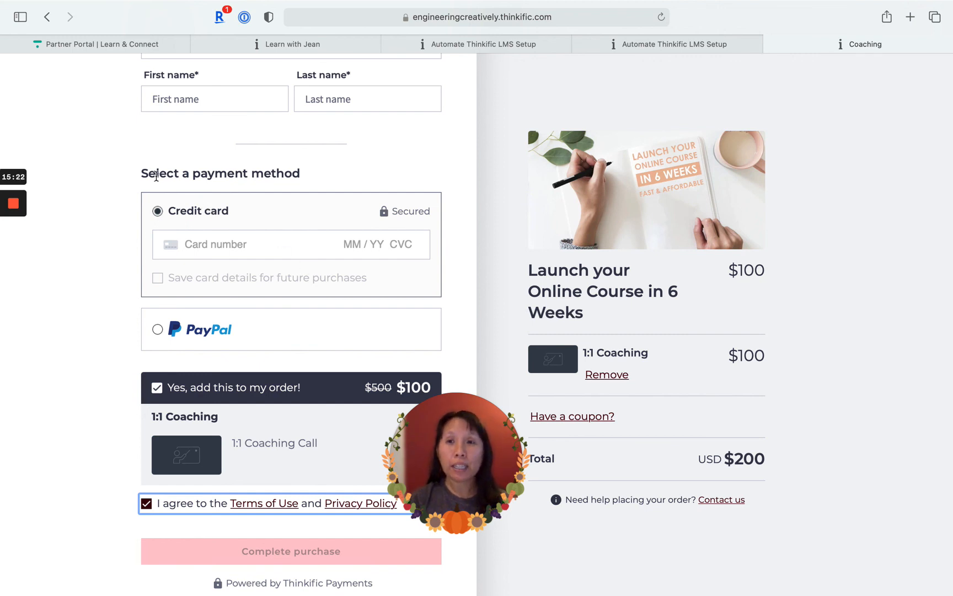
pyautogui.moveTo(14, 209)
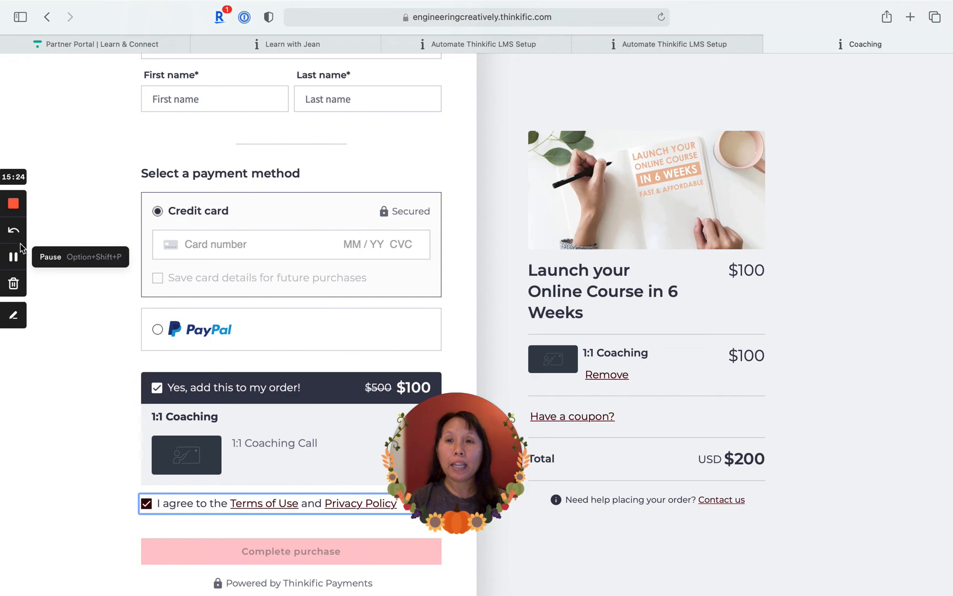